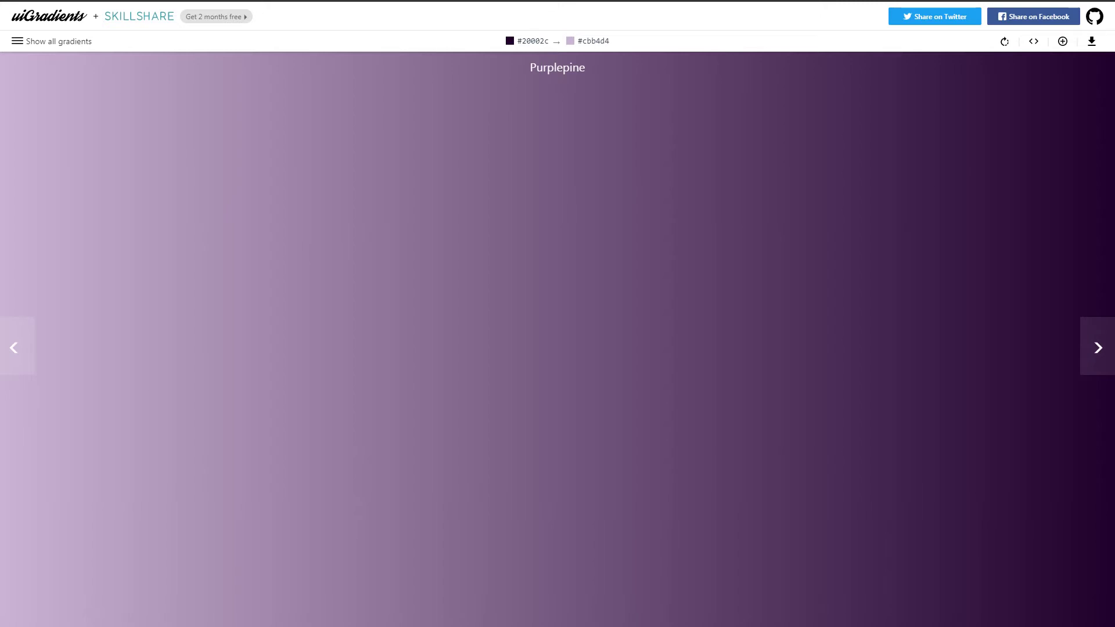
- Rotate the Purplepine gradient's direction three times
{"action": "left_click", "coordinate": [1005, 43]}
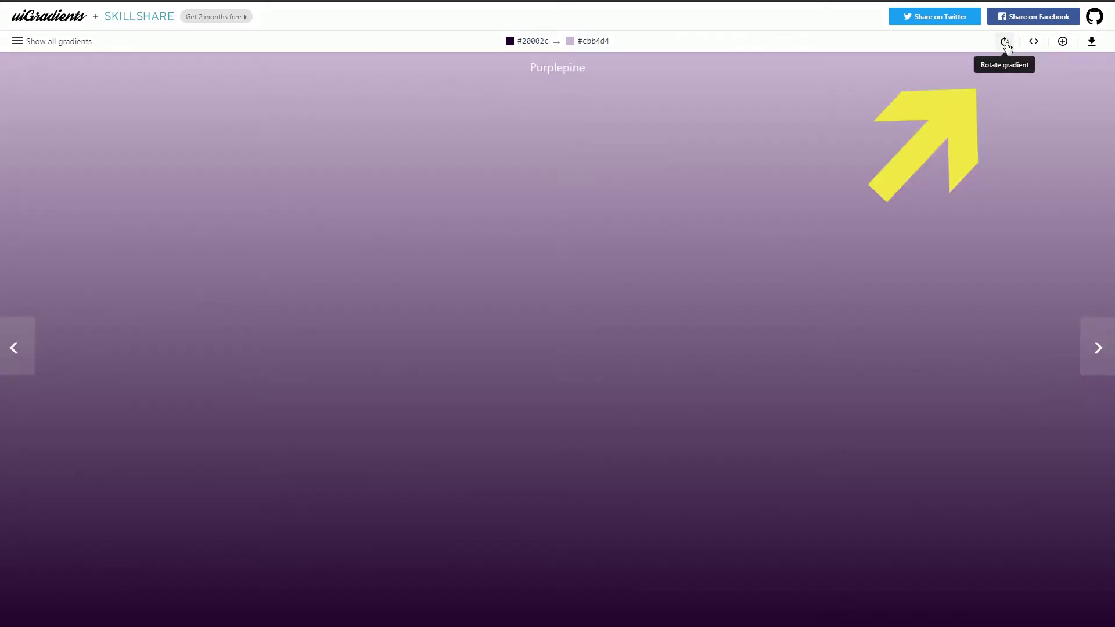
{"action": "left_click", "coordinate": [1006, 43]}
{"action": "left_click", "coordinate": [1006, 43]}
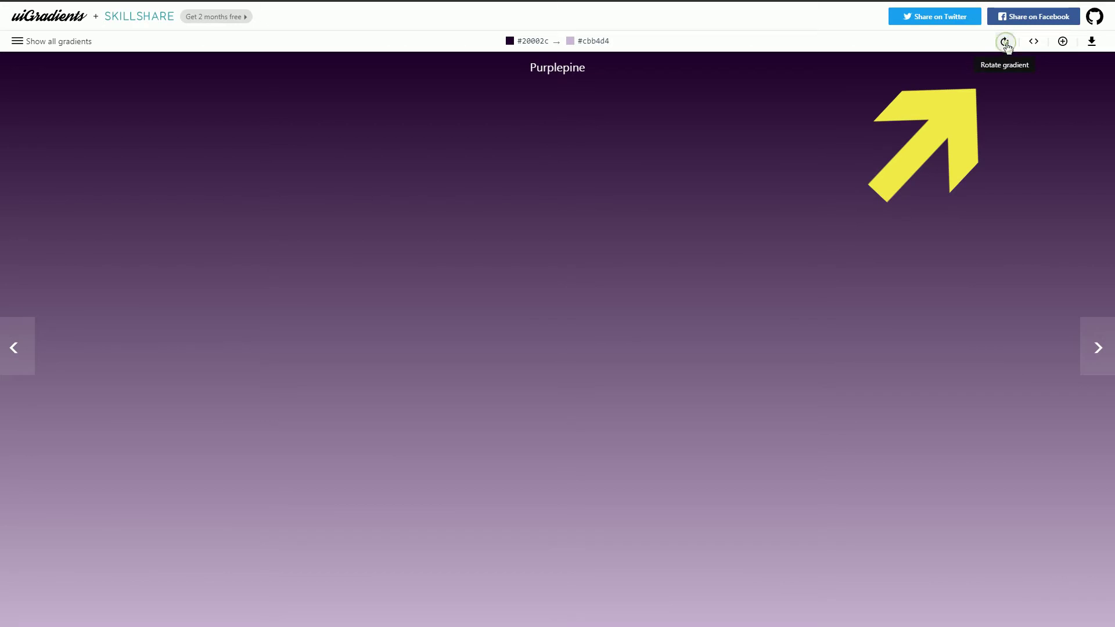
- Step through Celestial, Learning and Leading and Pacific Dream to Orca, then view Orca's CSS code
{"action": "left_click", "coordinate": [1098, 341]}
{"action": "left_click", "coordinate": [1099, 342]}
{"action": "left_click", "coordinate": [1099, 342]}
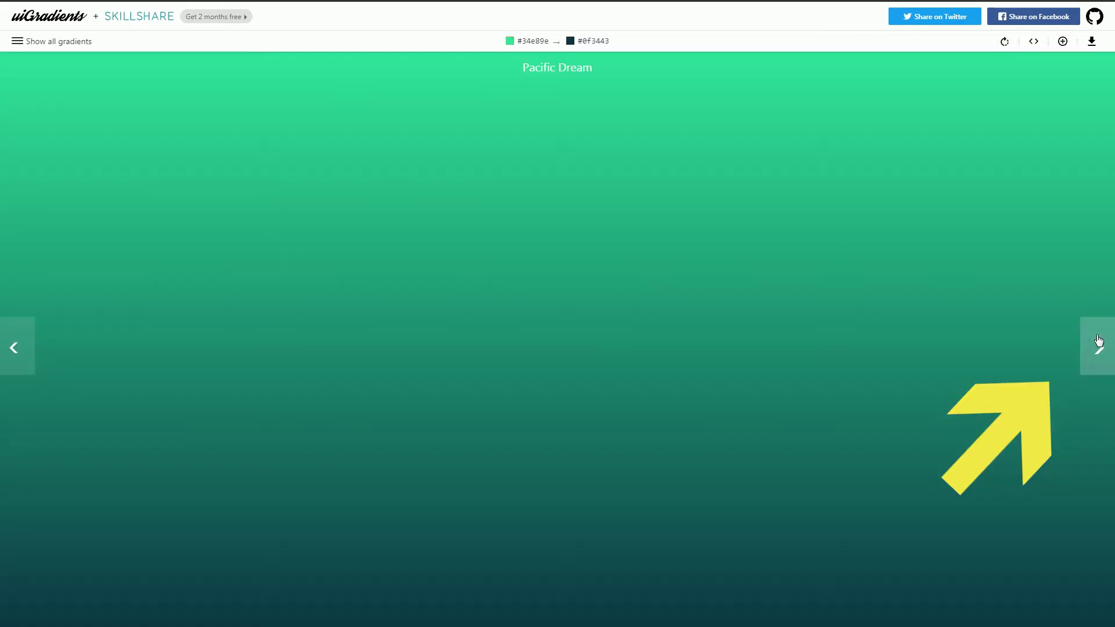
{"action": "left_click", "coordinate": [1099, 342]}
{"action": "left_click", "coordinate": [1099, 341]}
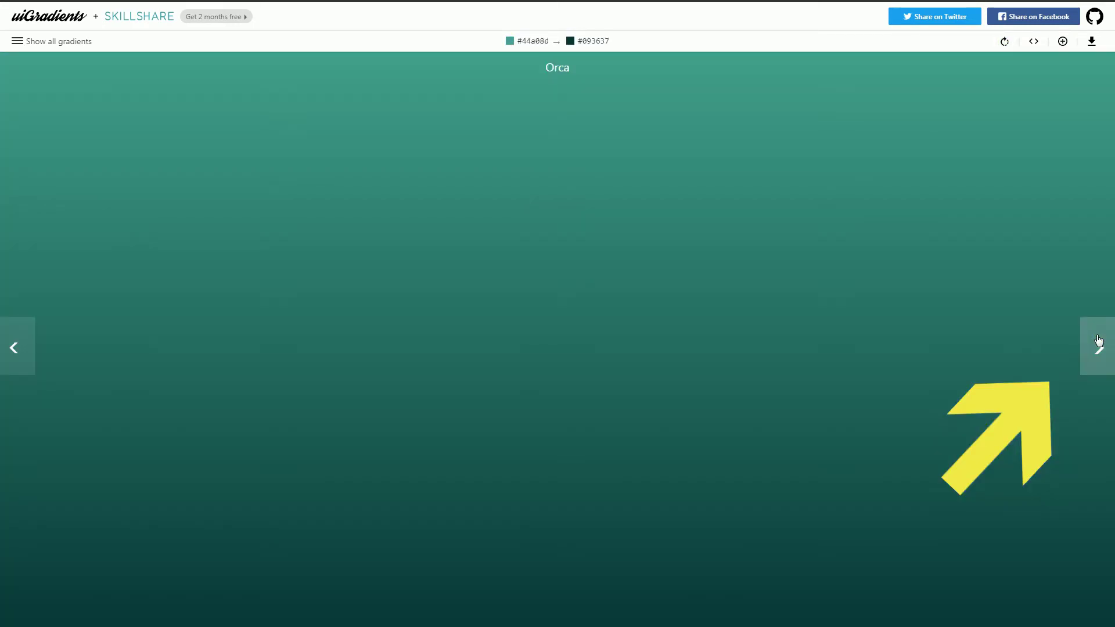
{"action": "left_click", "coordinate": [1035, 44]}
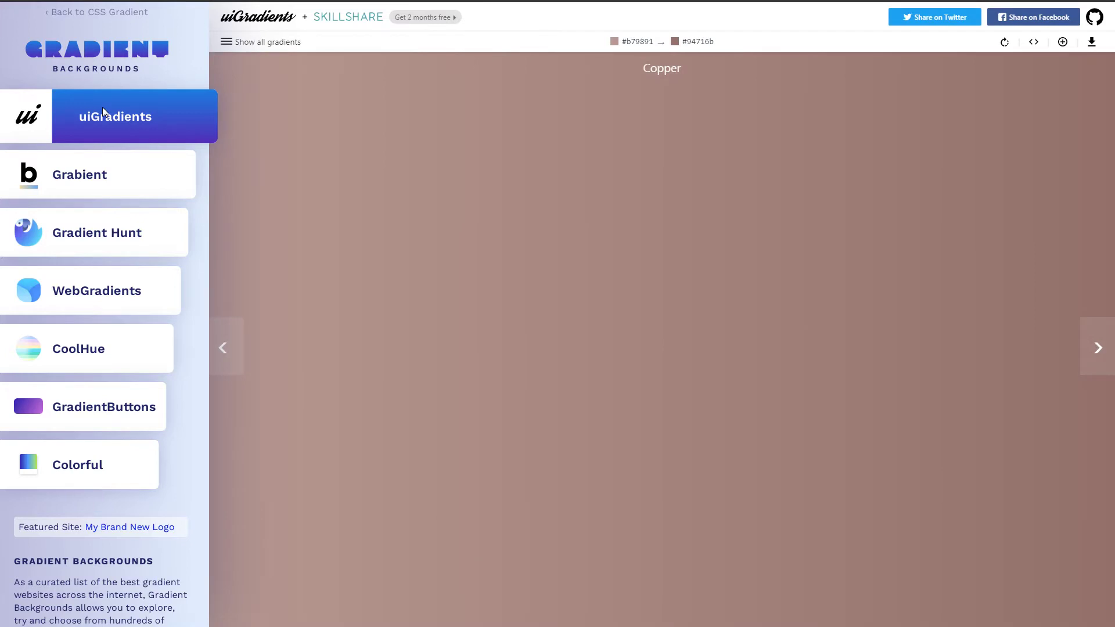
- Step through uiGradients from Copper past Royal Blue and Mango to Reaqua
{"action": "left_click", "coordinate": [1089, 336]}
{"action": "left_click", "coordinate": [1090, 336]}
{"action": "left_click", "coordinate": [1090, 336]}
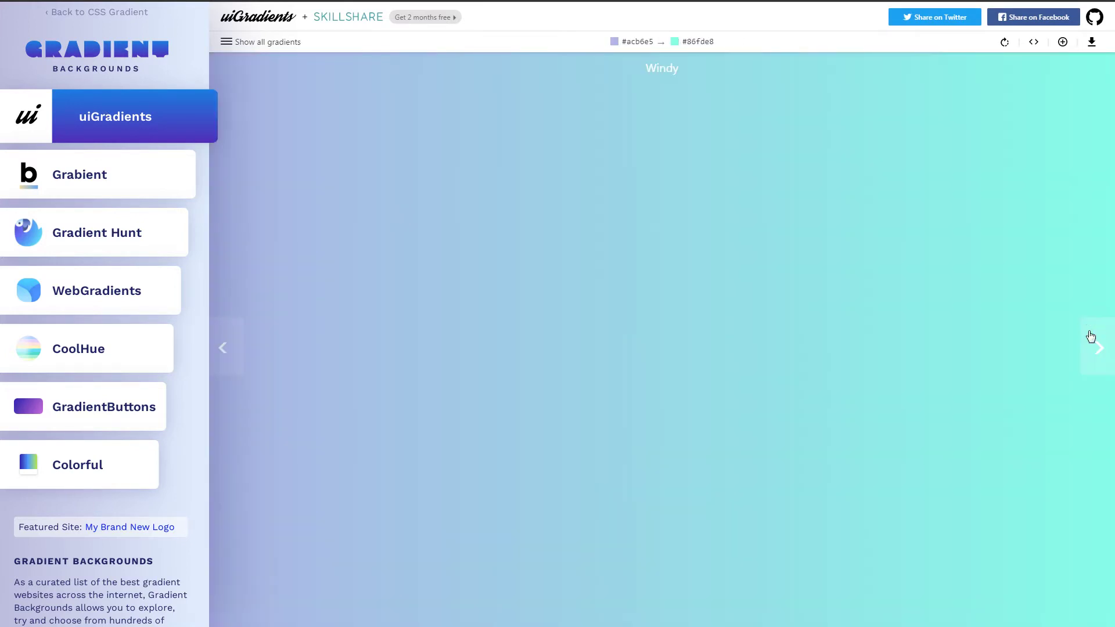
{"action": "left_click", "coordinate": [1089, 335]}
{"action": "left_click", "coordinate": [1090, 335]}
{"action": "left_click", "coordinate": [1090, 336]}
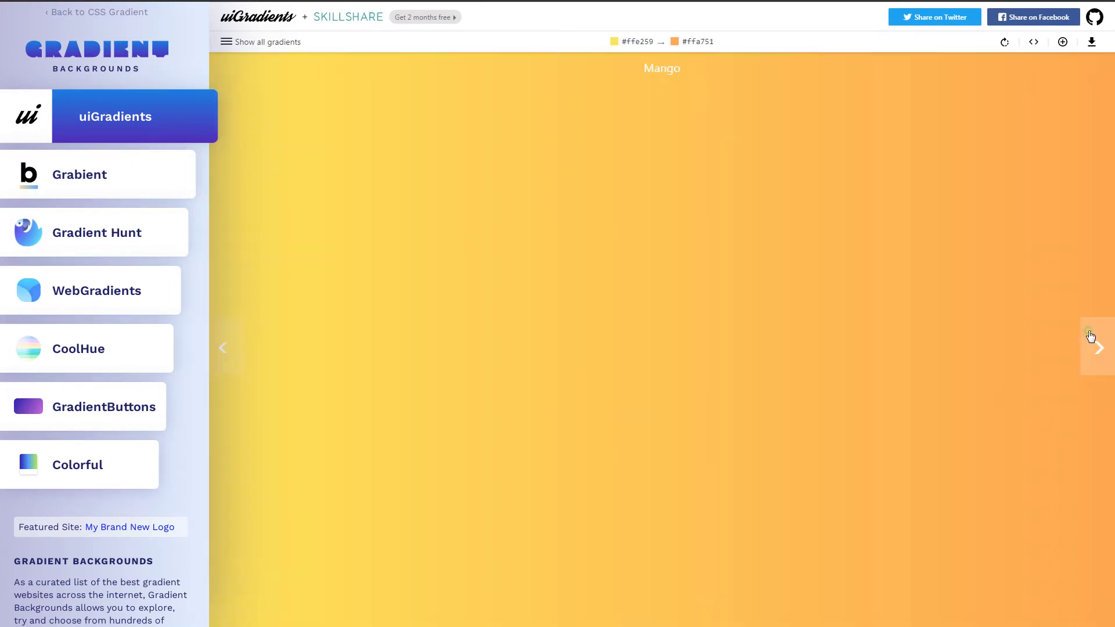
{"action": "left_click", "coordinate": [1090, 336]}
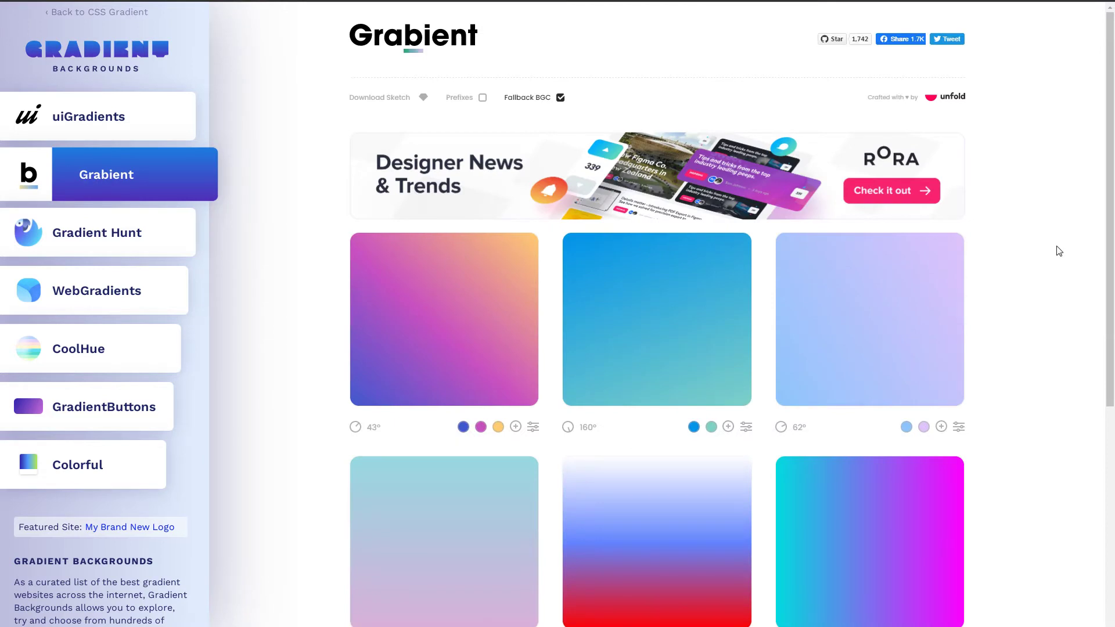
- Scroll down through Grabient's gradient grid and back up
{"action": "scroll", "coordinate": [1058, 251], "scroll_direction": "down", "scroll_amount": 5}
{"action": "scroll", "coordinate": [1058, 251], "scroll_direction": "down", "scroll_amount": 2}
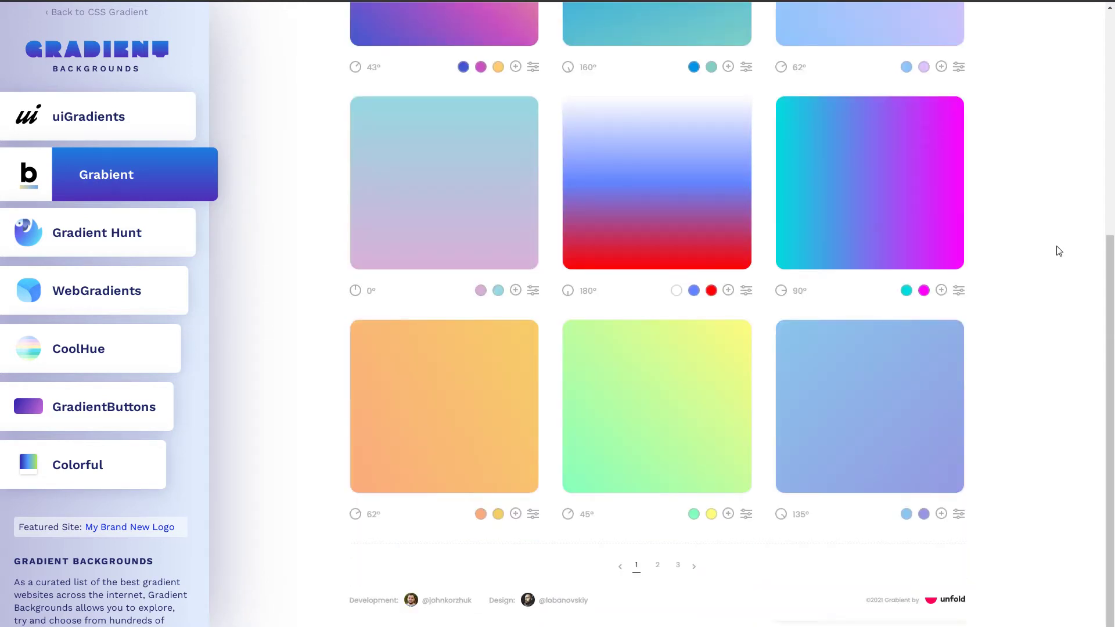
{"action": "scroll", "coordinate": [1059, 251], "scroll_direction": "up", "scroll_amount": 7}
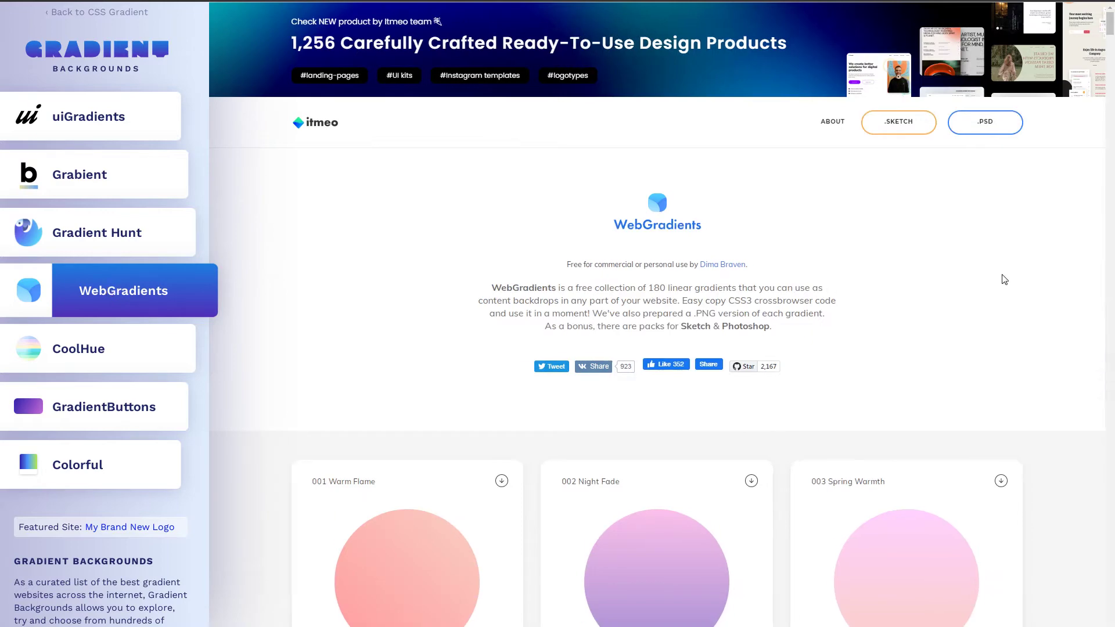
- Scroll down through the WebGradients list of linear gradients
{"action": "scroll", "coordinate": [1005, 280], "scroll_direction": "down", "scroll_amount": 10}
{"action": "scroll", "coordinate": [1004, 279], "scroll_direction": "down", "scroll_amount": 4}
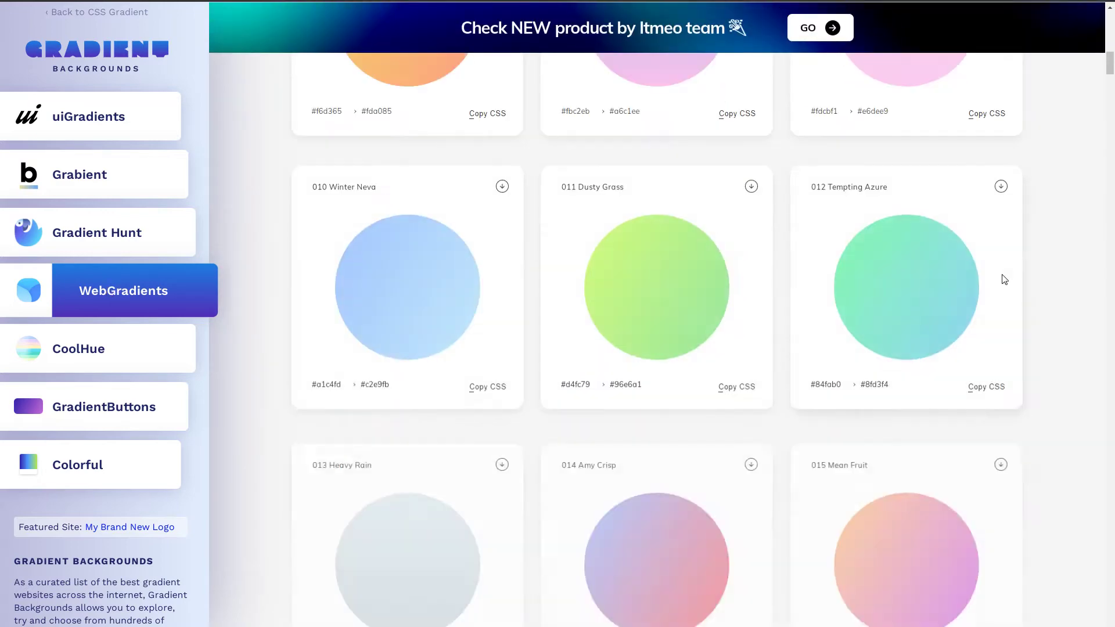
{"action": "scroll", "coordinate": [1004, 280], "scroll_direction": "down", "scroll_amount": 10}
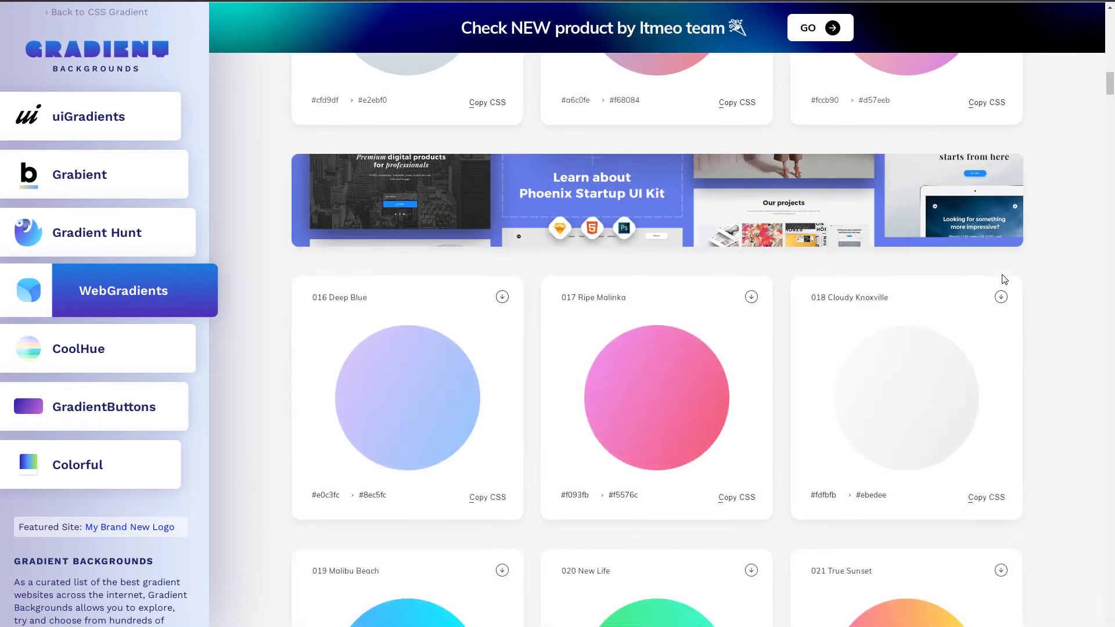
{"action": "scroll", "coordinate": [1005, 280], "scroll_direction": "down", "scroll_amount": 8}
{"action": "scroll", "coordinate": [1005, 280], "scroll_direction": "down", "scroll_amount": 2}
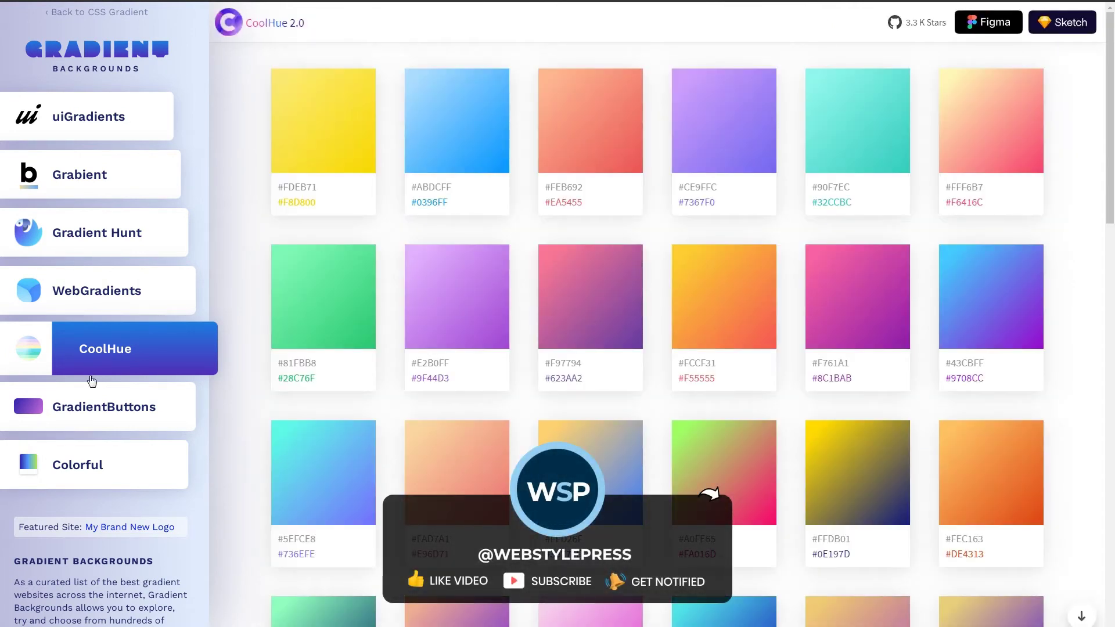
- Browse the GradientButtons collection, then switch to the Colorful gradients collection
{"action": "left_click", "coordinate": [91, 405]}
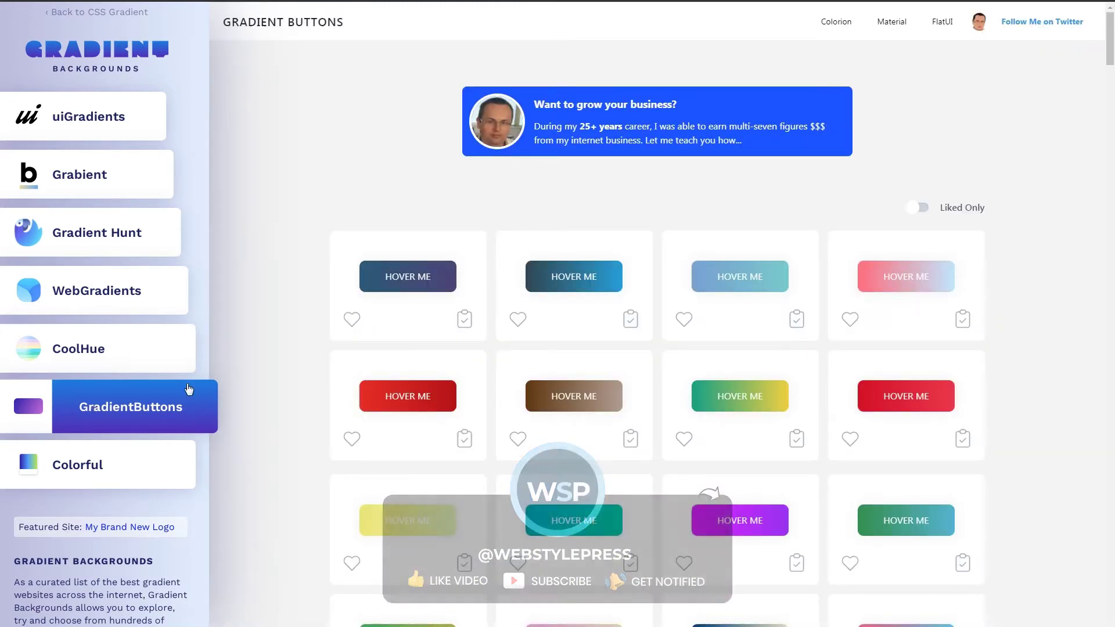
{"action": "scroll", "coordinate": [304, 371], "scroll_direction": "down", "scroll_amount": 12}
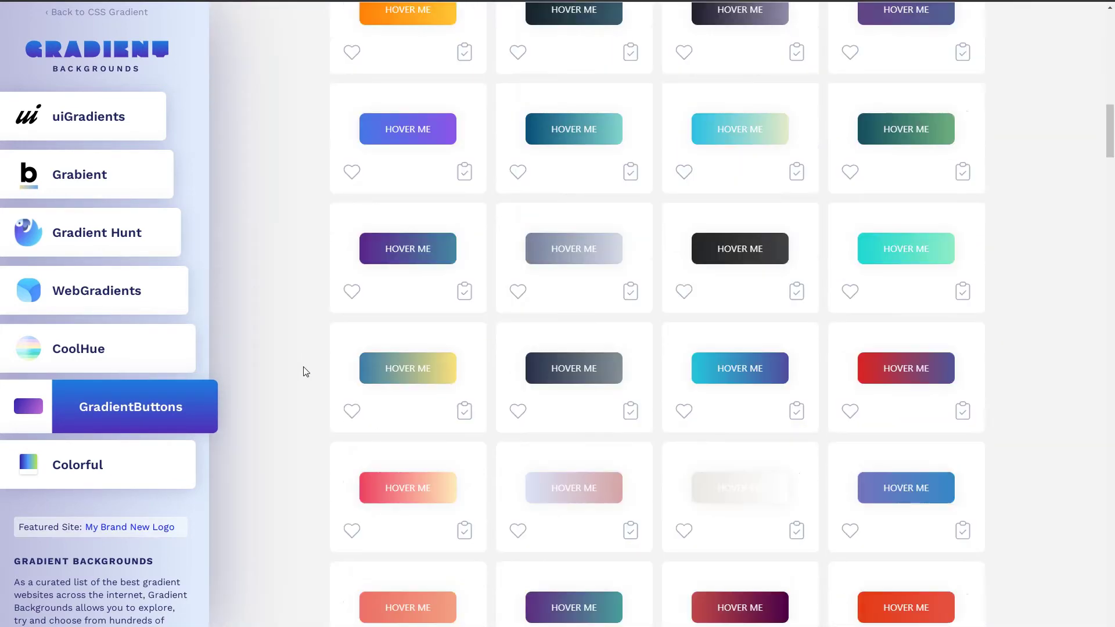
{"action": "scroll", "coordinate": [304, 372], "scroll_direction": "down", "scroll_amount": 10}
{"action": "scroll", "coordinate": [304, 372], "scroll_direction": "down", "scroll_amount": 10}
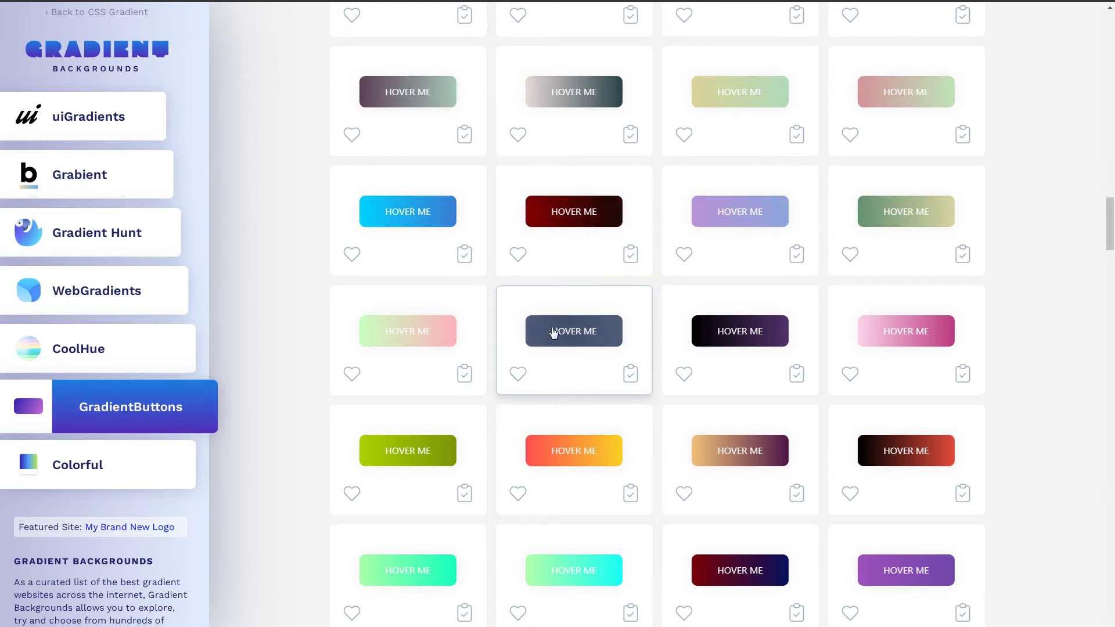
{"action": "left_click", "coordinate": [105, 462]}
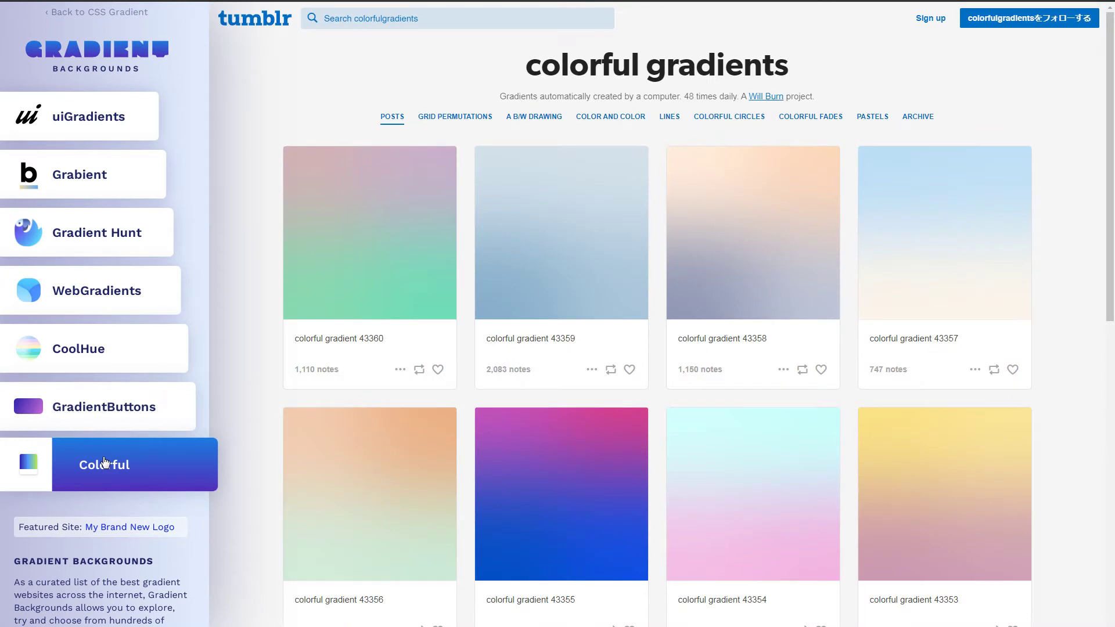
- Scroll the Colorful tumblr gradient grid down and back up
{"action": "scroll", "coordinate": [1054, 283], "scroll_direction": "down", "scroll_amount": 10}
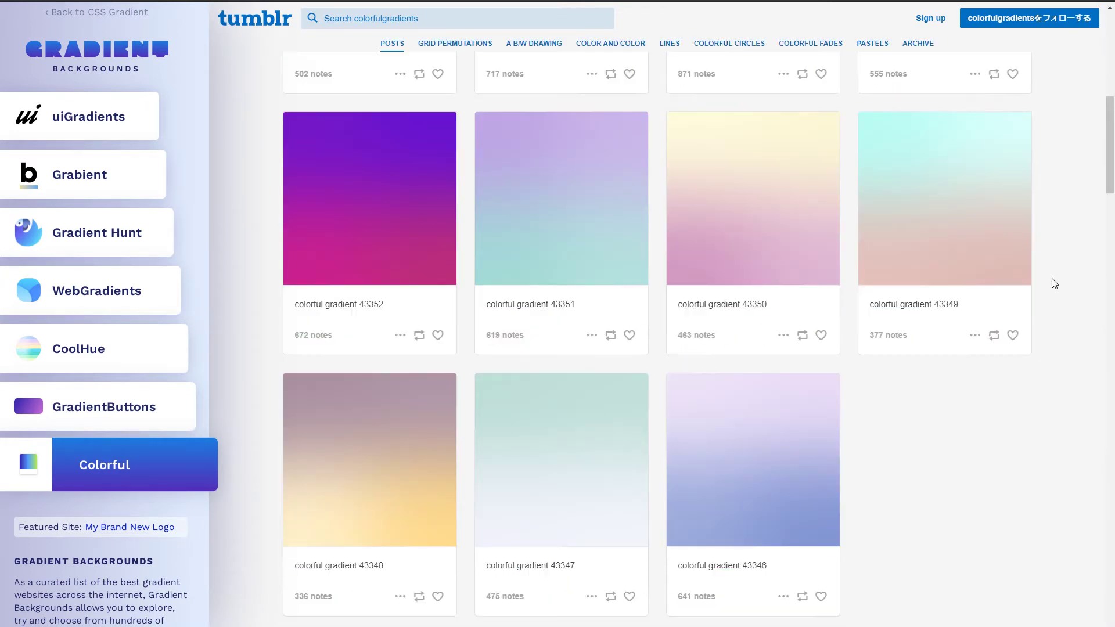
{"action": "scroll", "coordinate": [1054, 283], "scroll_direction": "up", "scroll_amount": 10}
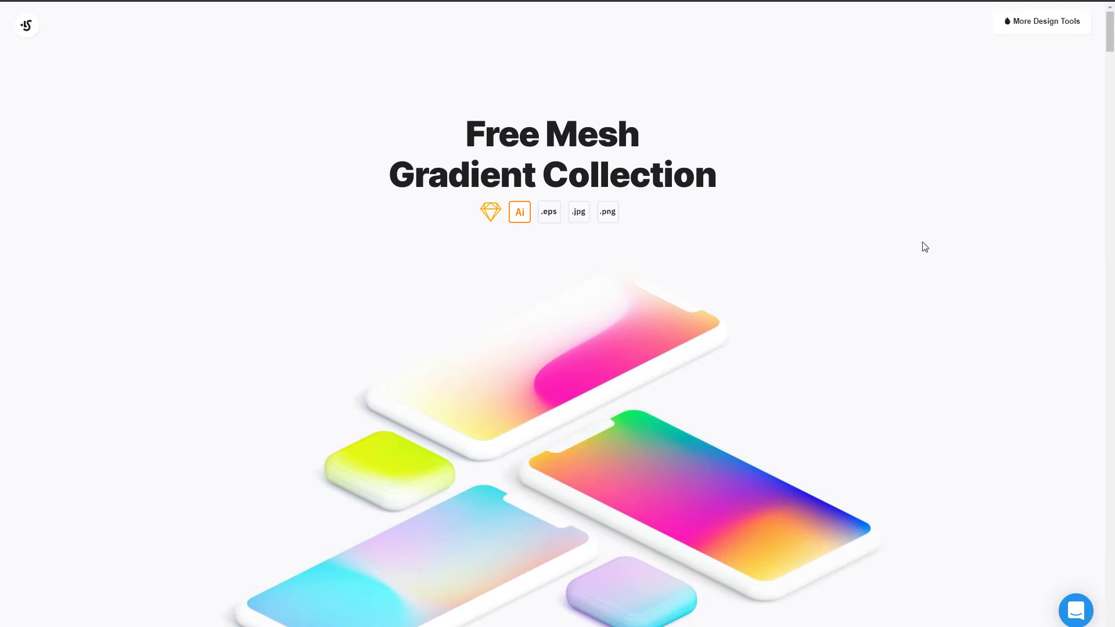
- Scroll down through all the named mesh gradient cards, then back up slightly
{"action": "scroll", "coordinate": [925, 247], "scroll_direction": "down", "scroll_amount": 15}
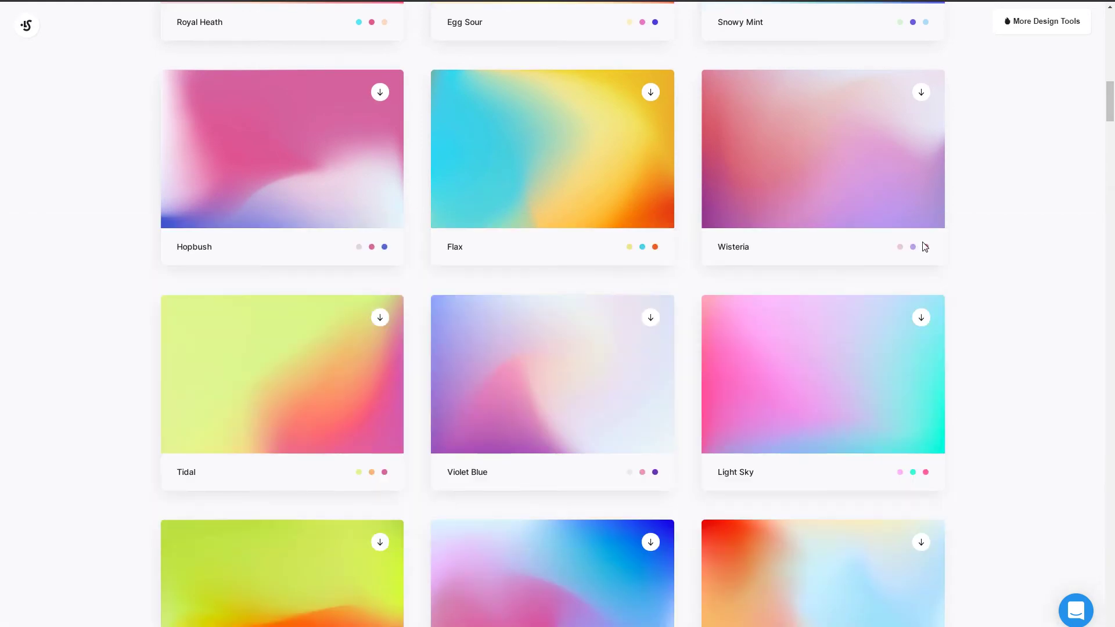
{"action": "scroll", "coordinate": [925, 247], "scroll_direction": "down", "scroll_amount": 10}
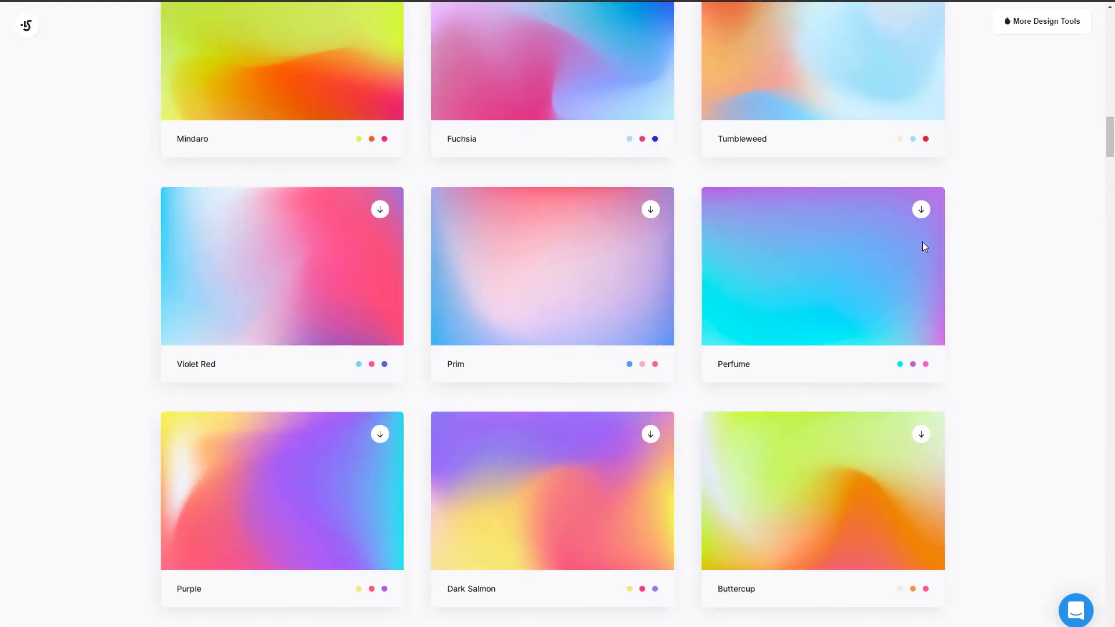
{"action": "scroll", "coordinate": [924, 243], "scroll_direction": "down", "scroll_amount": 10}
{"action": "scroll", "coordinate": [925, 247], "scroll_direction": "down", "scroll_amount": 10}
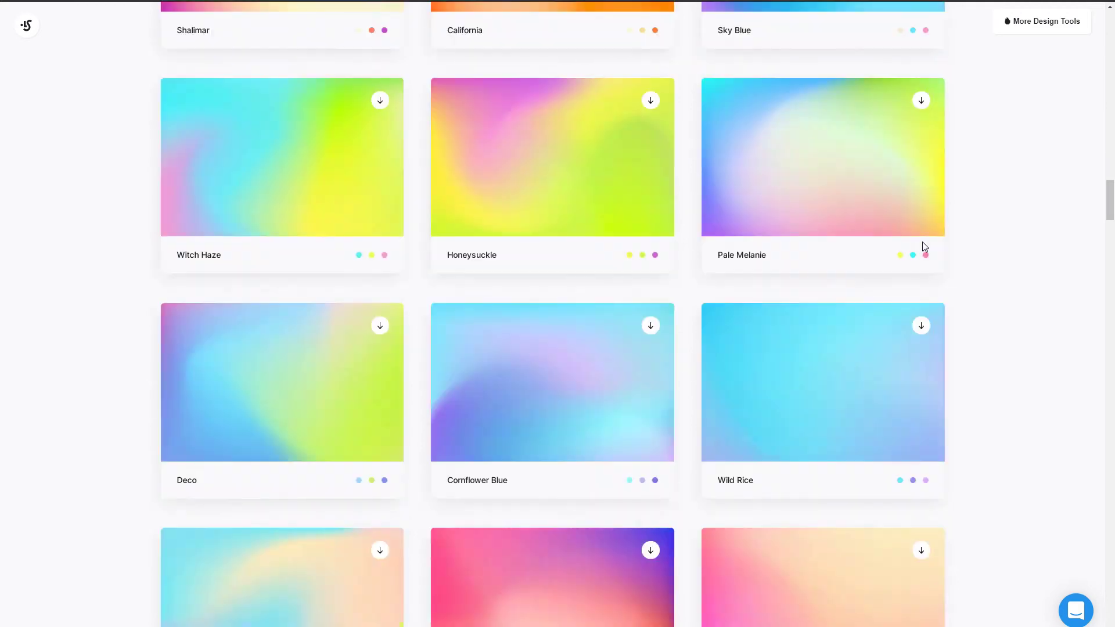
{"action": "scroll", "coordinate": [925, 247], "scroll_direction": "down", "scroll_amount": 10}
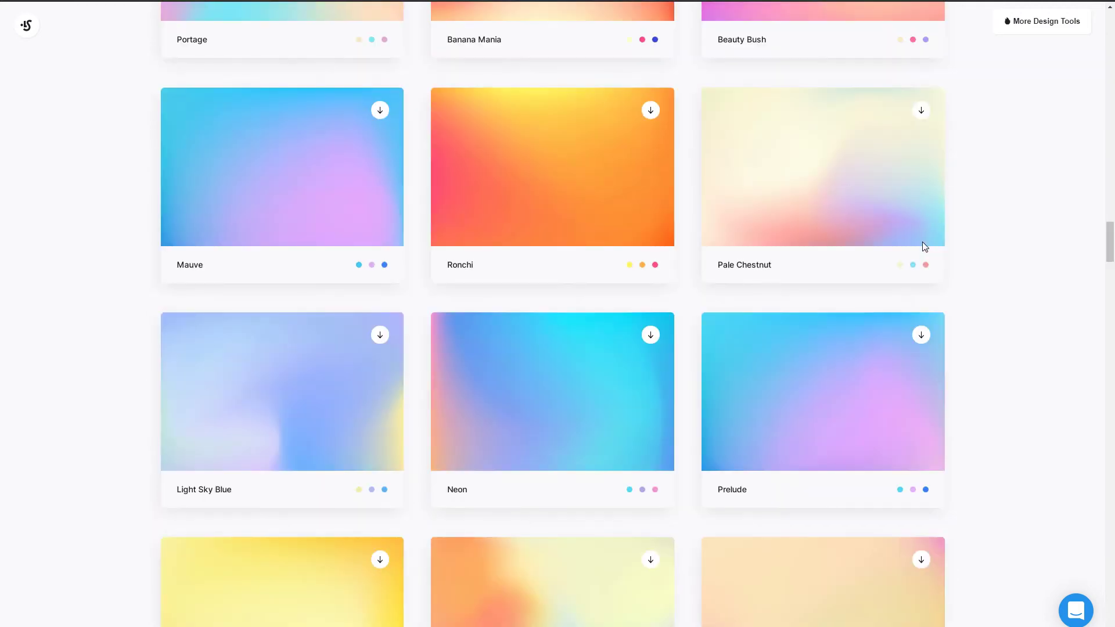
{"action": "scroll", "coordinate": [925, 247], "scroll_direction": "down", "scroll_amount": 10}
{"action": "scroll", "coordinate": [923, 242], "scroll_direction": "down", "scroll_amount": 10}
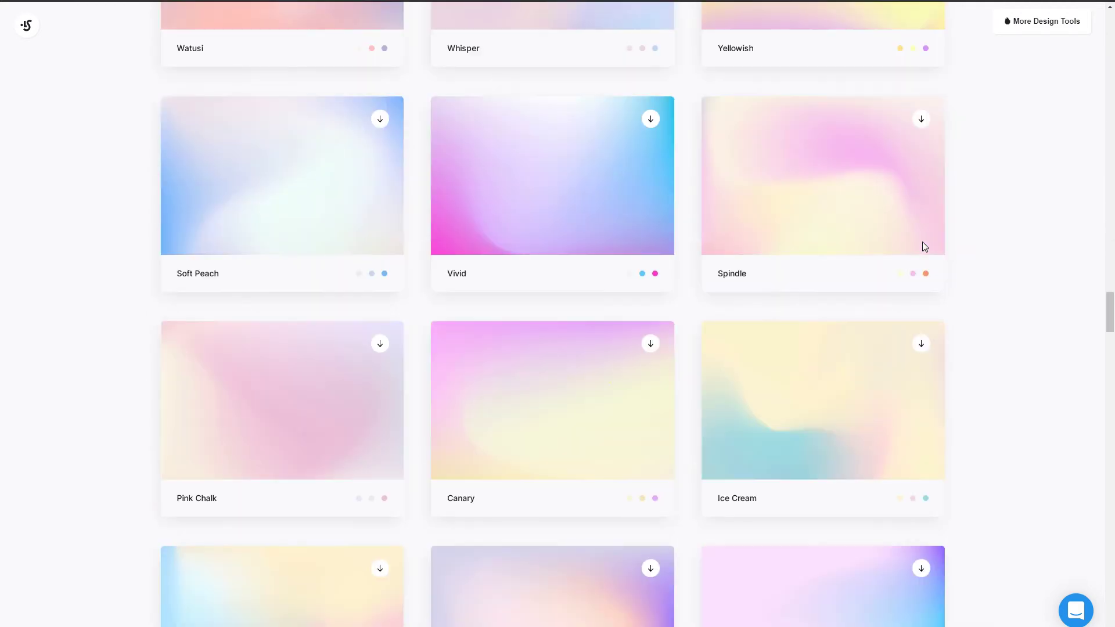
{"action": "scroll", "coordinate": [924, 246], "scroll_direction": "down", "scroll_amount": 10}
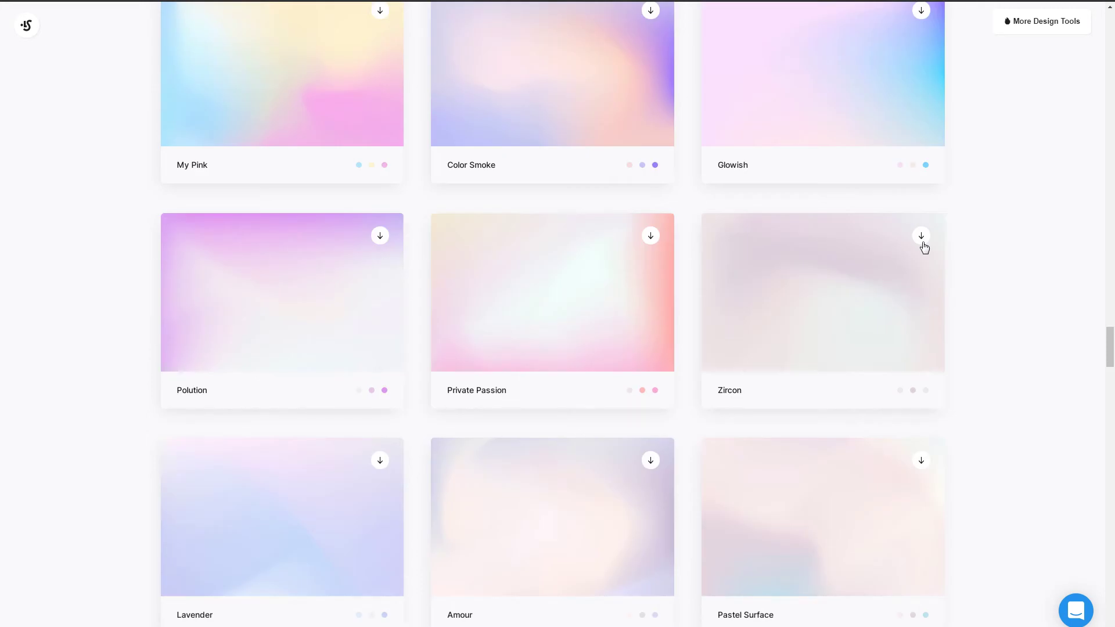
{"action": "scroll", "coordinate": [925, 247], "scroll_direction": "down", "scroll_amount": 10}
{"action": "scroll", "coordinate": [924, 246], "scroll_direction": "down", "scroll_amount": 10}
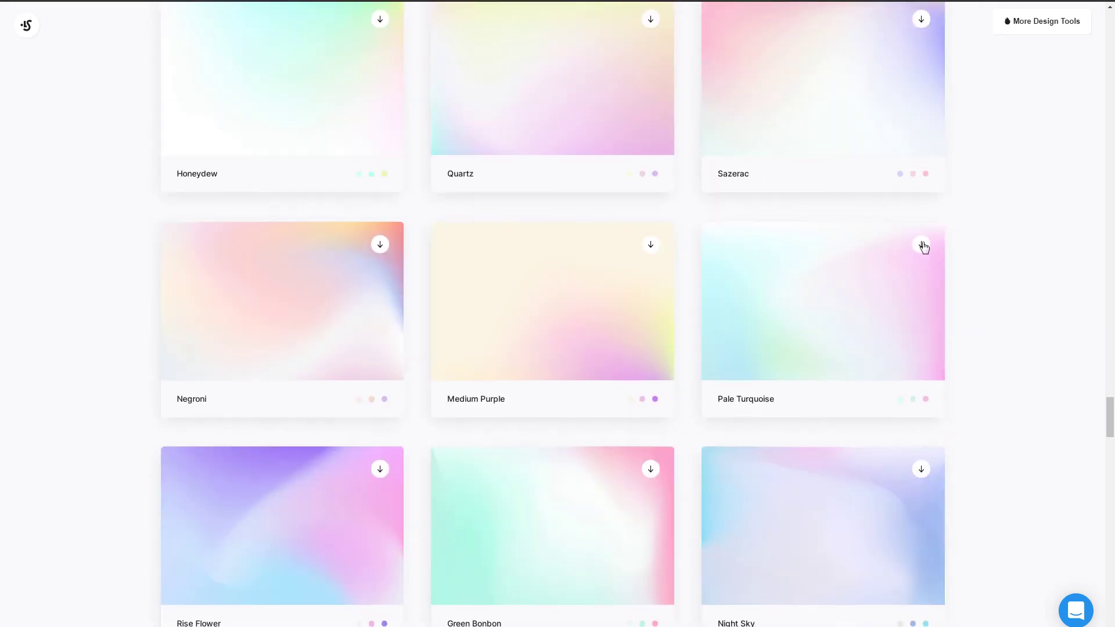
{"action": "scroll", "coordinate": [924, 247], "scroll_direction": "down", "scroll_amount": 10}
{"action": "scroll", "coordinate": [925, 246], "scroll_direction": "down", "scroll_amount": 10}
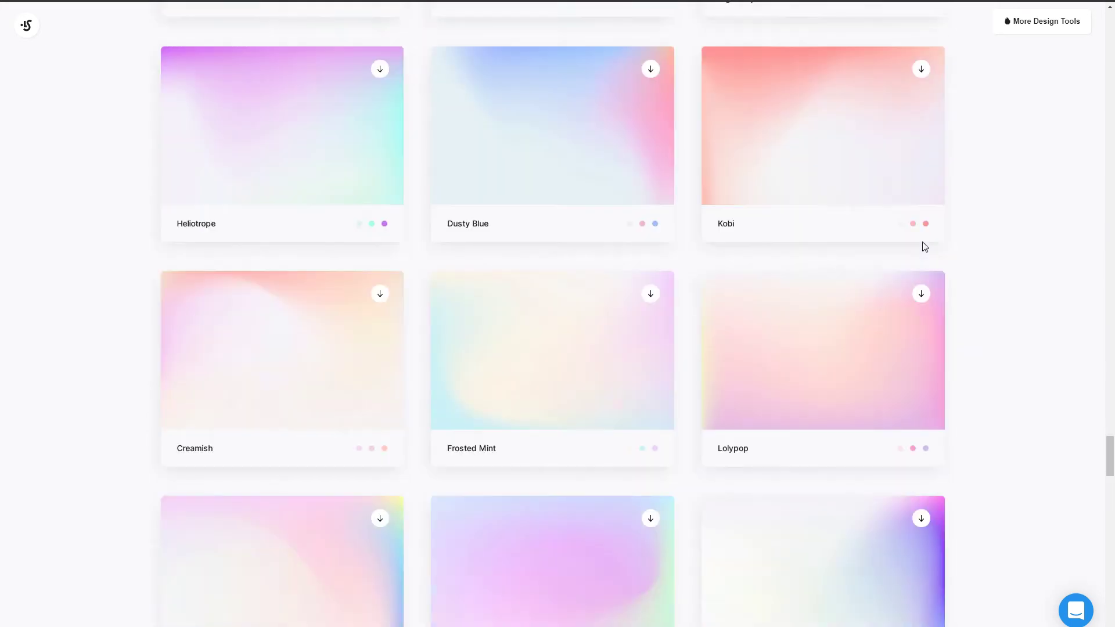
{"action": "scroll", "coordinate": [924, 247], "scroll_direction": "down", "scroll_amount": 10}
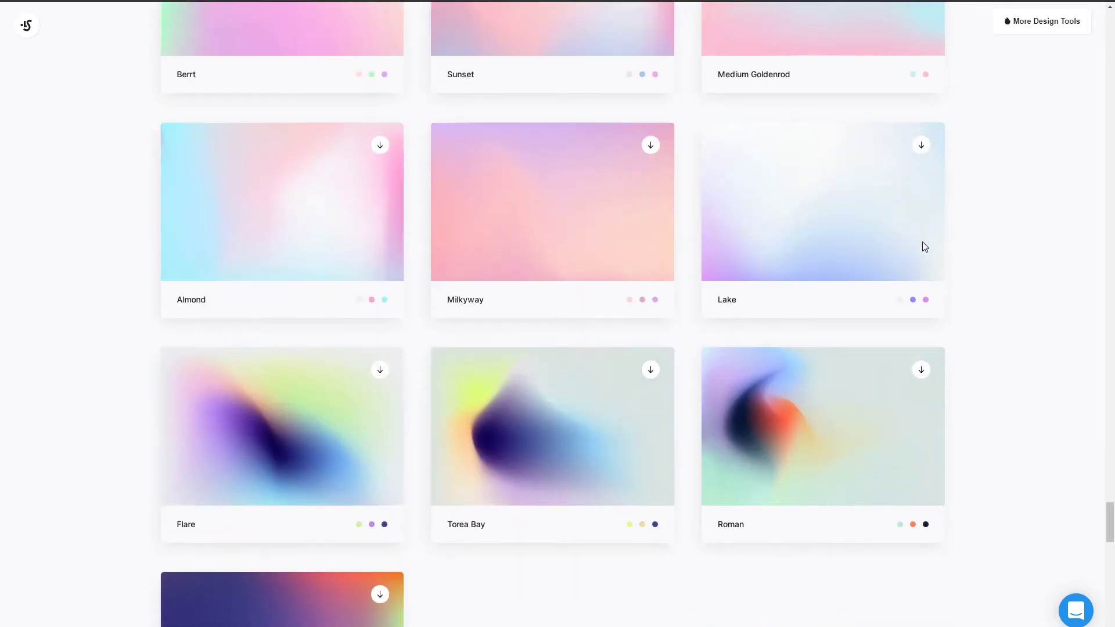
{"action": "scroll", "coordinate": [924, 246], "scroll_direction": "up", "scroll_amount": 20}
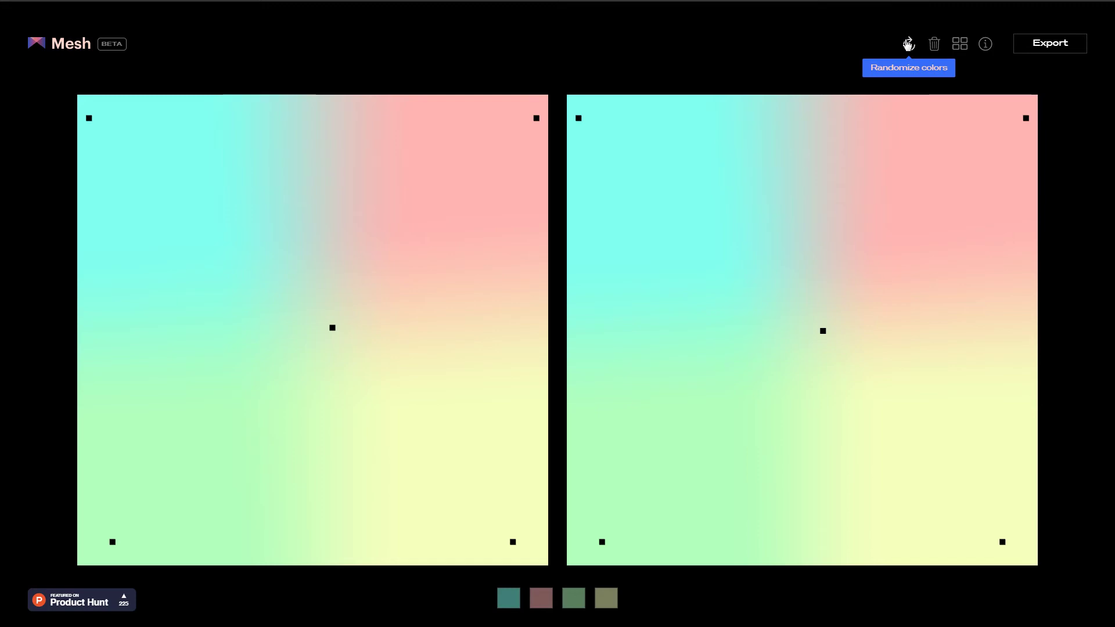
- Randomize the mesh colours eight times, settling on a soft yellow, cyan and light-blue palette
{"action": "left_click", "coordinate": [909, 45]}
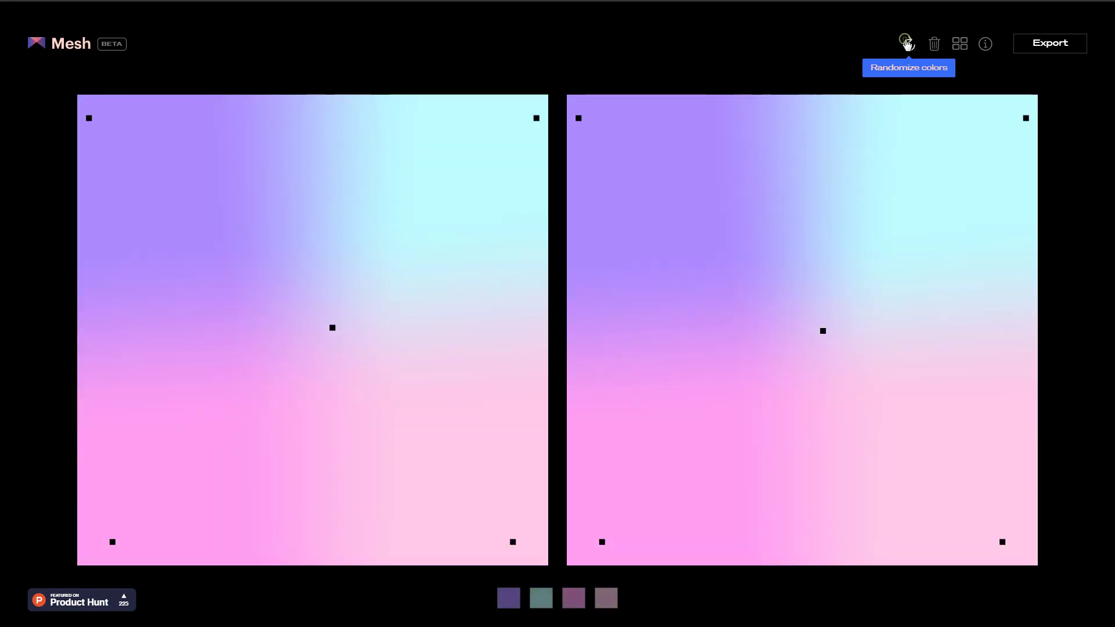
{"action": "left_click", "coordinate": [907, 43]}
{"action": "left_click", "coordinate": [908, 43]}
{"action": "left_click", "coordinate": [909, 44]}
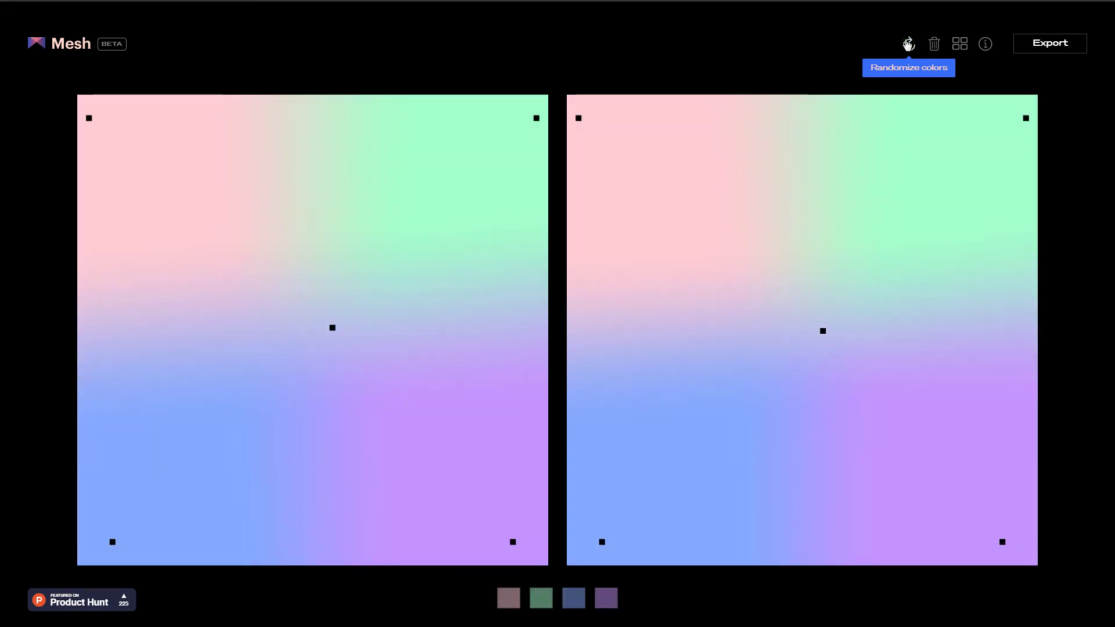
{"action": "left_click", "coordinate": [908, 44]}
{"action": "left_click", "coordinate": [908, 45]}
{"action": "left_click", "coordinate": [908, 44]}
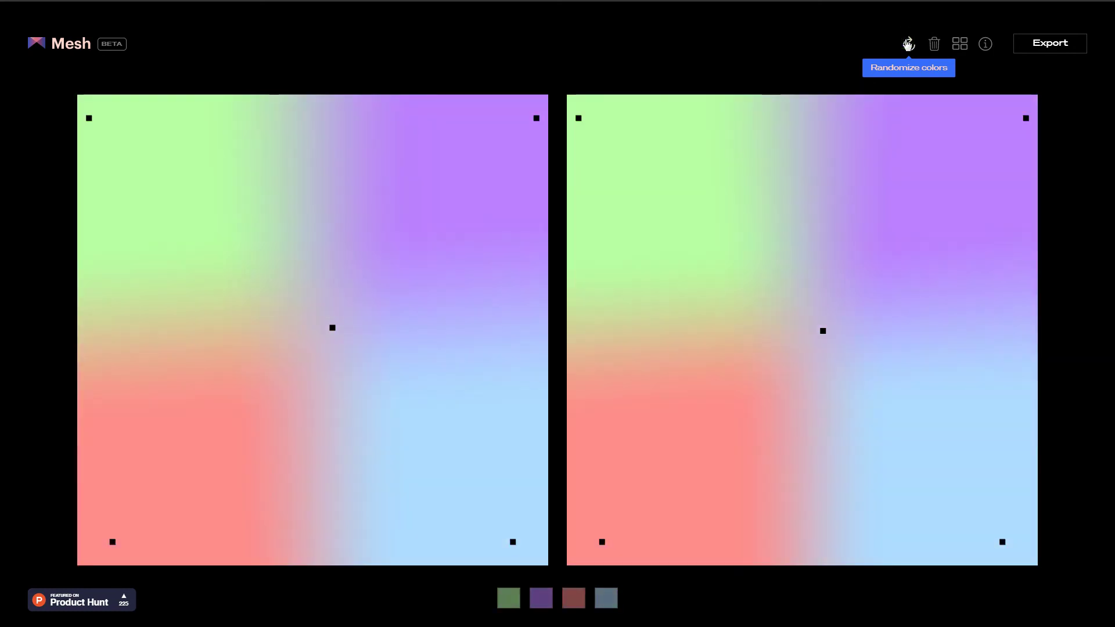
{"action": "left_click", "coordinate": [908, 44]}
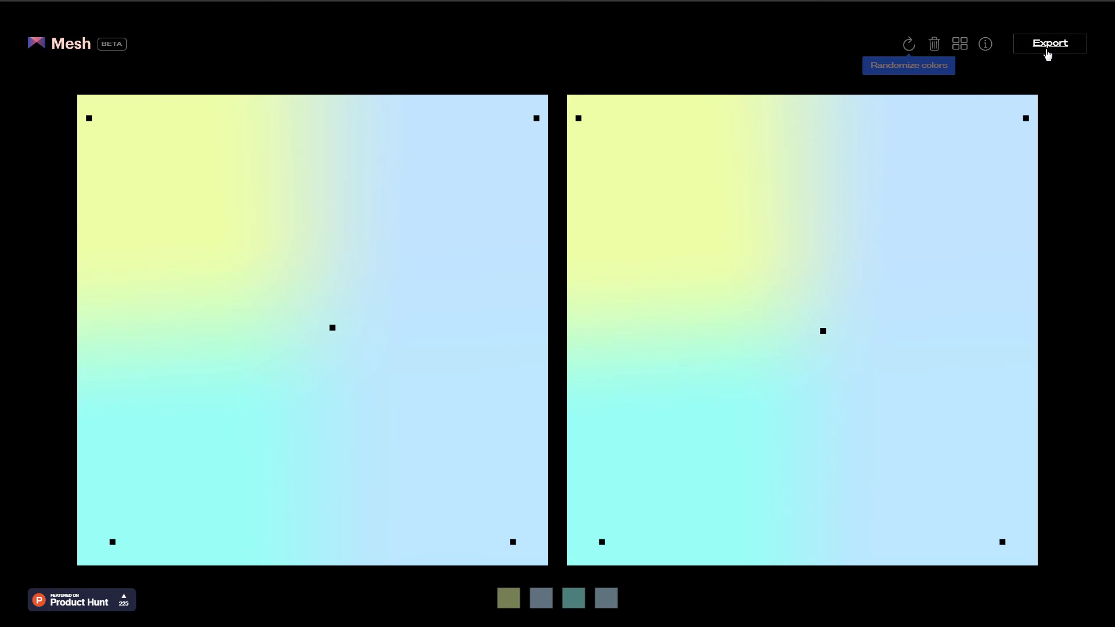
- Pick a yellow, red and pink mesh from the gallery and drag control points in both panels
{"action": "left_click", "coordinate": [961, 45]}
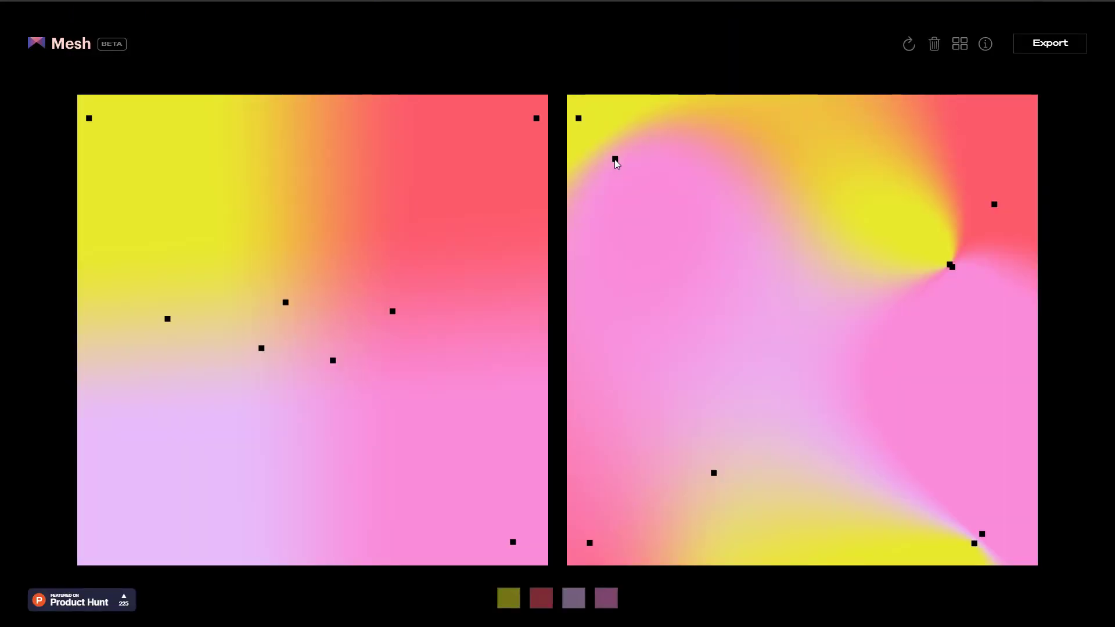
{"action": "left_click_drag", "start_coordinate": [614, 159], "coordinate": [640, 281]}
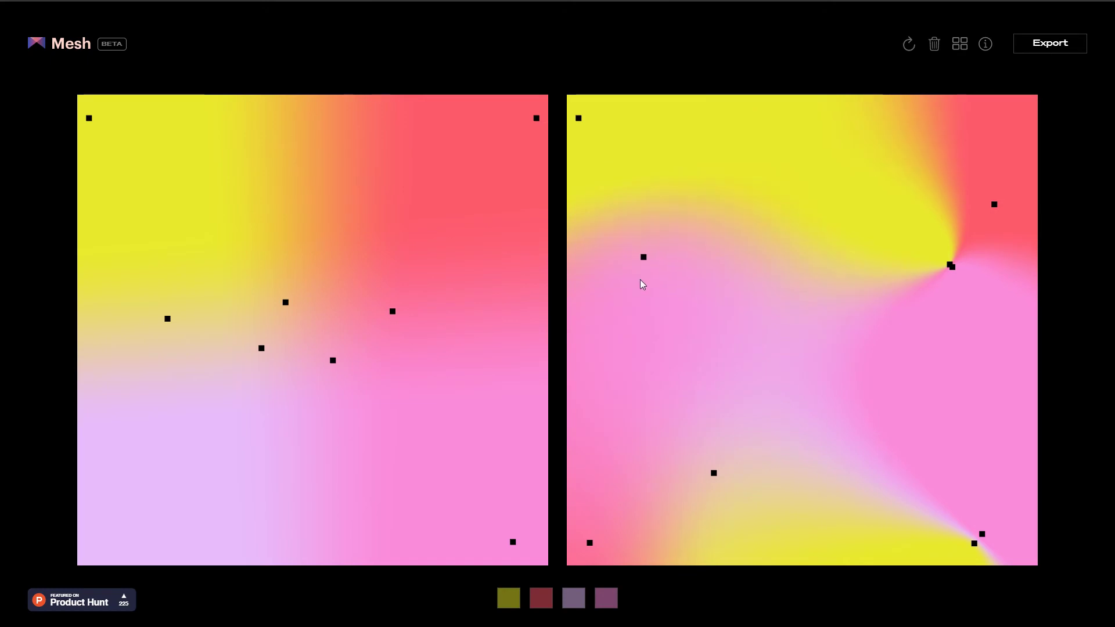
{"action": "left_click_drag", "start_coordinate": [951, 267], "coordinate": [802, 366]}
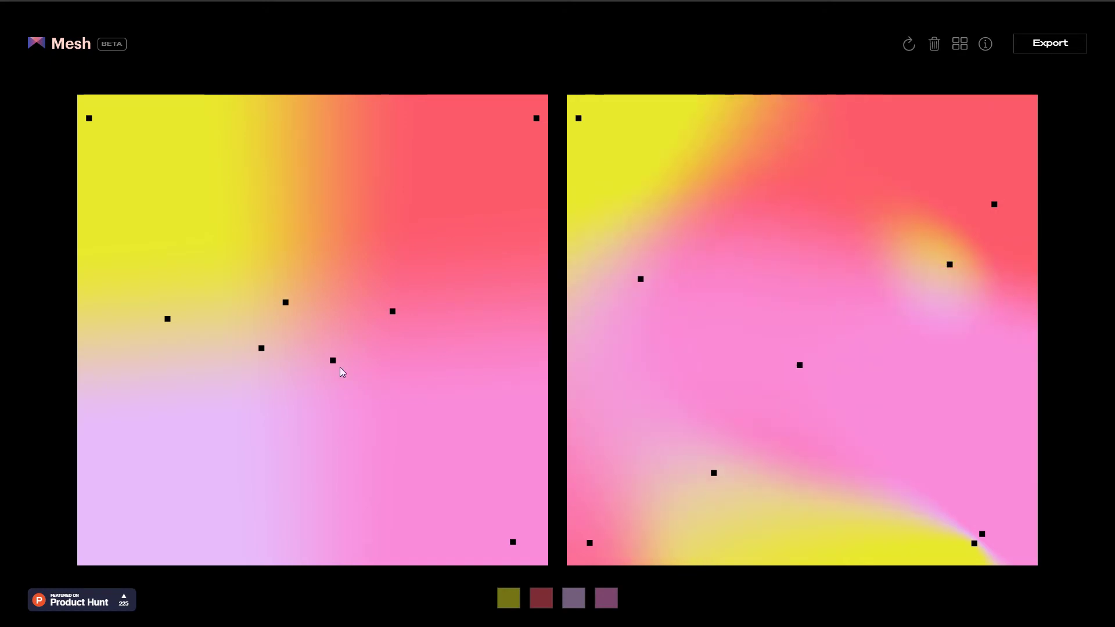
{"action": "left_click_drag", "start_coordinate": [335, 361], "coordinate": [308, 463]}
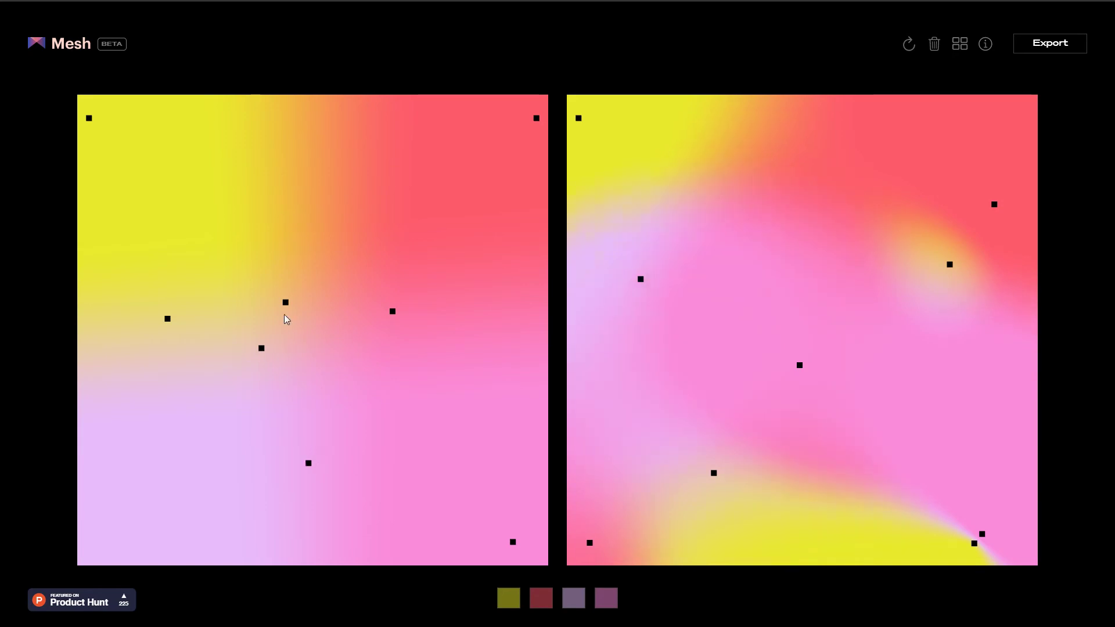
{"action": "left_click_drag", "start_coordinate": [286, 303], "coordinate": [219, 187]}
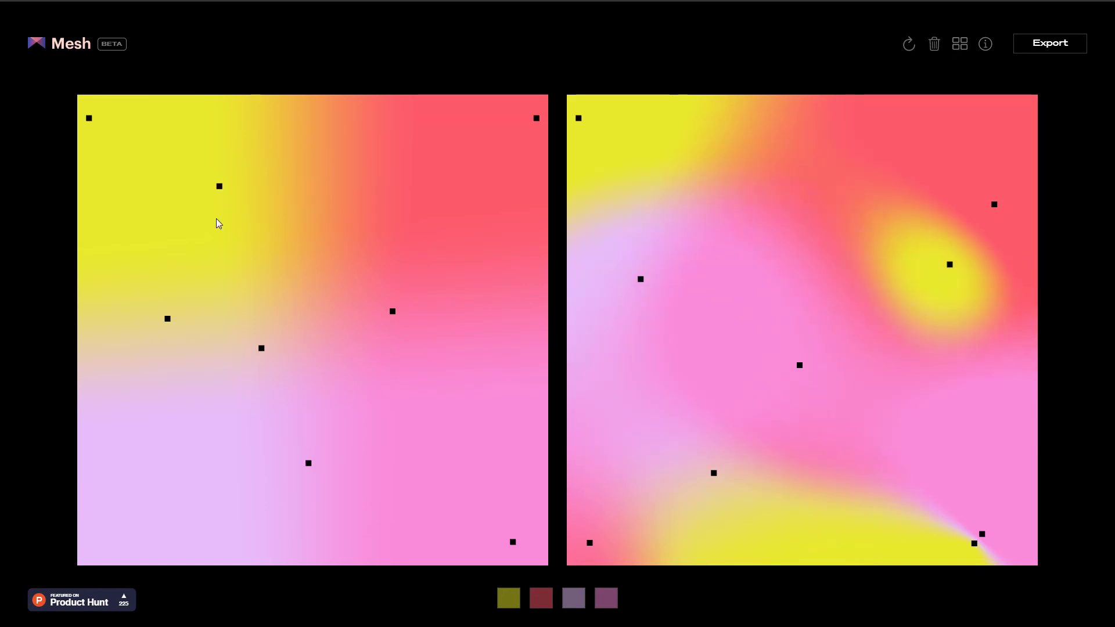
{"action": "left_click_drag", "start_coordinate": [169, 322], "coordinate": [119, 479]}
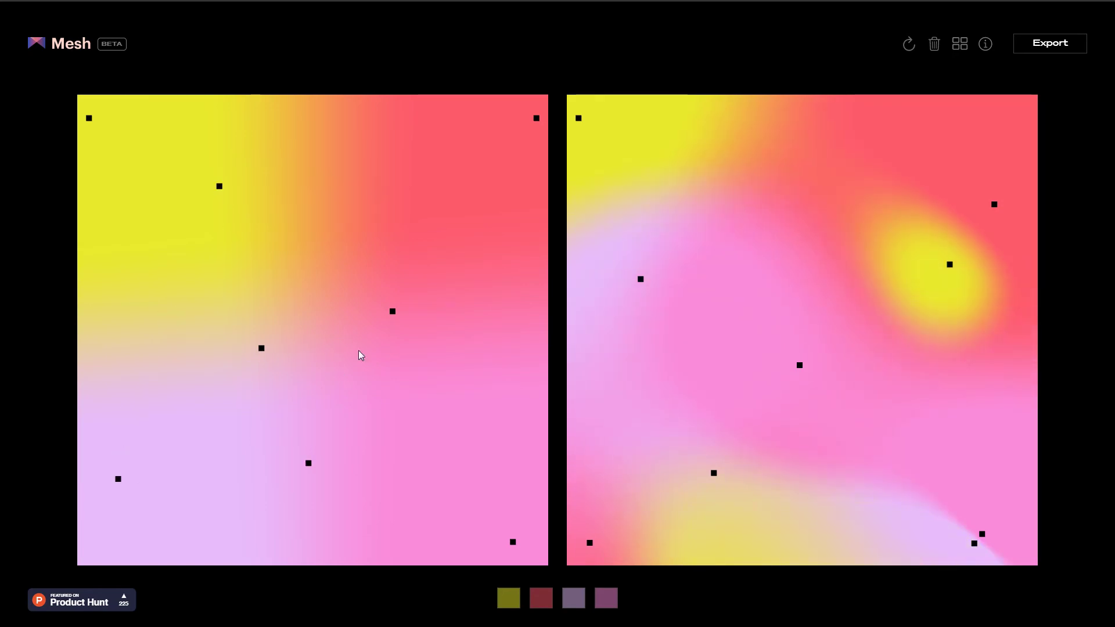
{"action": "left_click_drag", "start_coordinate": [396, 315], "coordinate": [539, 267]}
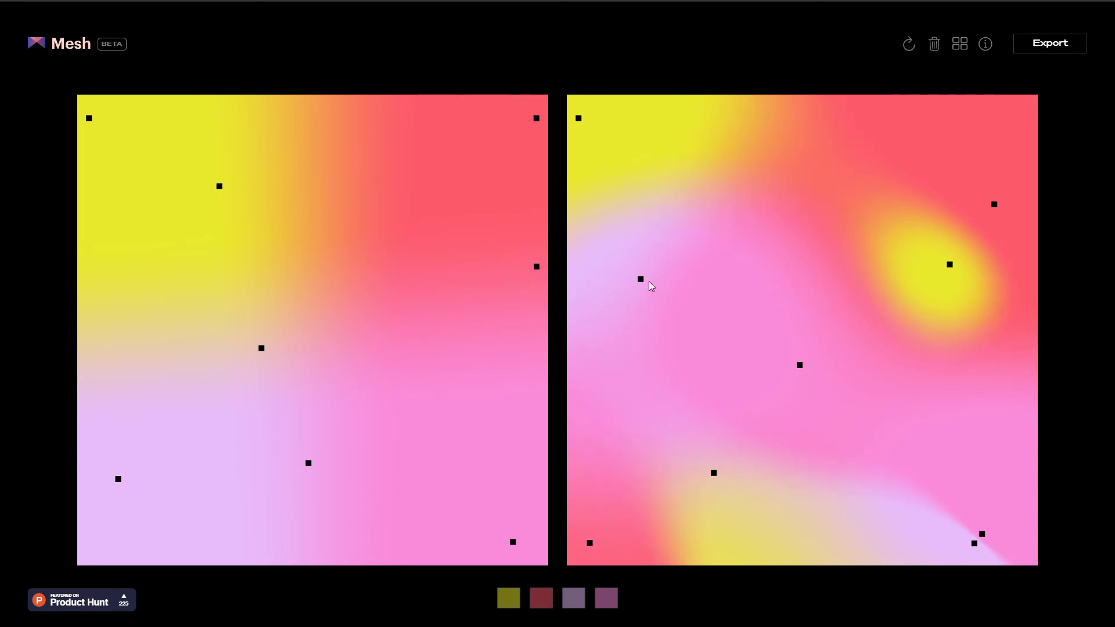
{"action": "left_click_drag", "start_coordinate": [642, 279], "coordinate": [591, 436]}
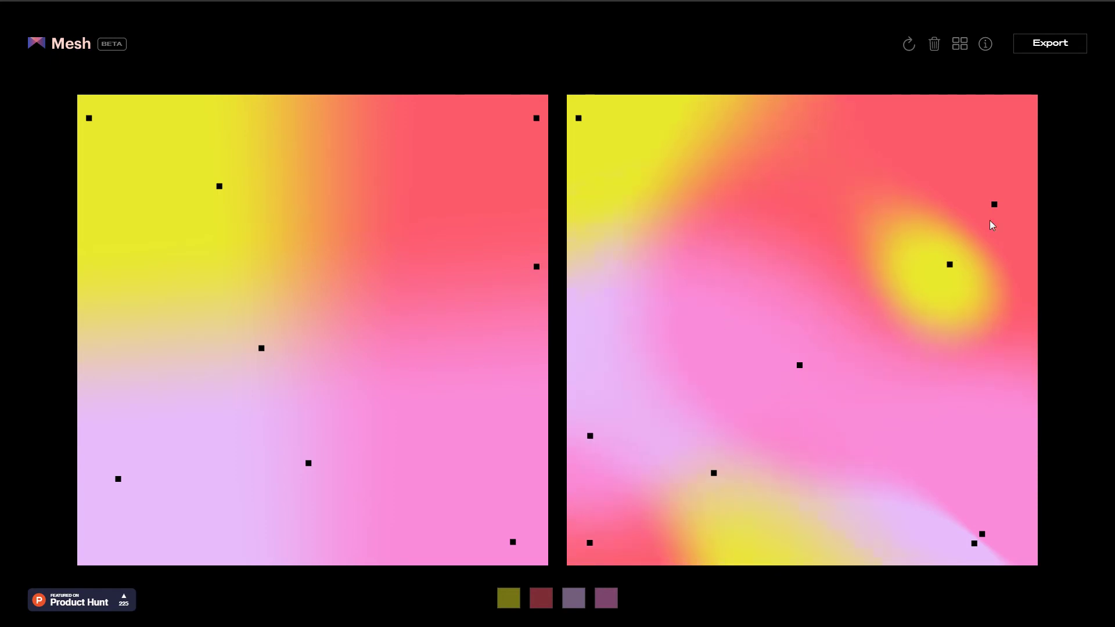
{"action": "left_click_drag", "start_coordinate": [998, 203], "coordinate": [986, 106]}
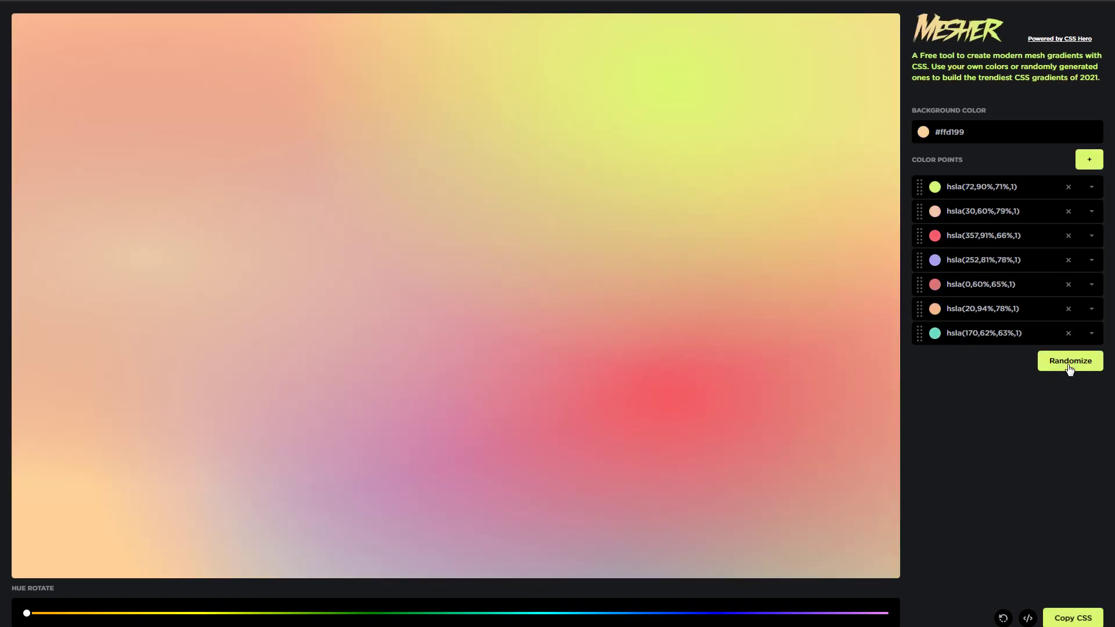
- Randomize Mesher three times until an eleven-point gradient on a #cc99ff background appears
{"action": "left_click", "coordinate": [1069, 361]}
{"action": "left_click", "coordinate": [1070, 360]}
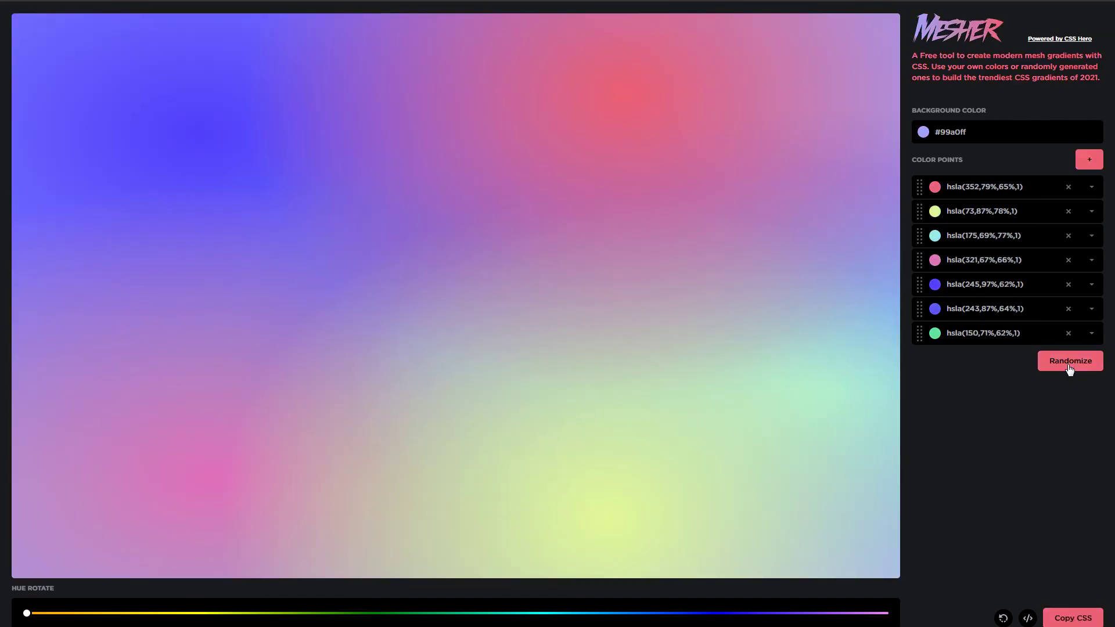
{"action": "left_click", "coordinate": [1069, 365]}
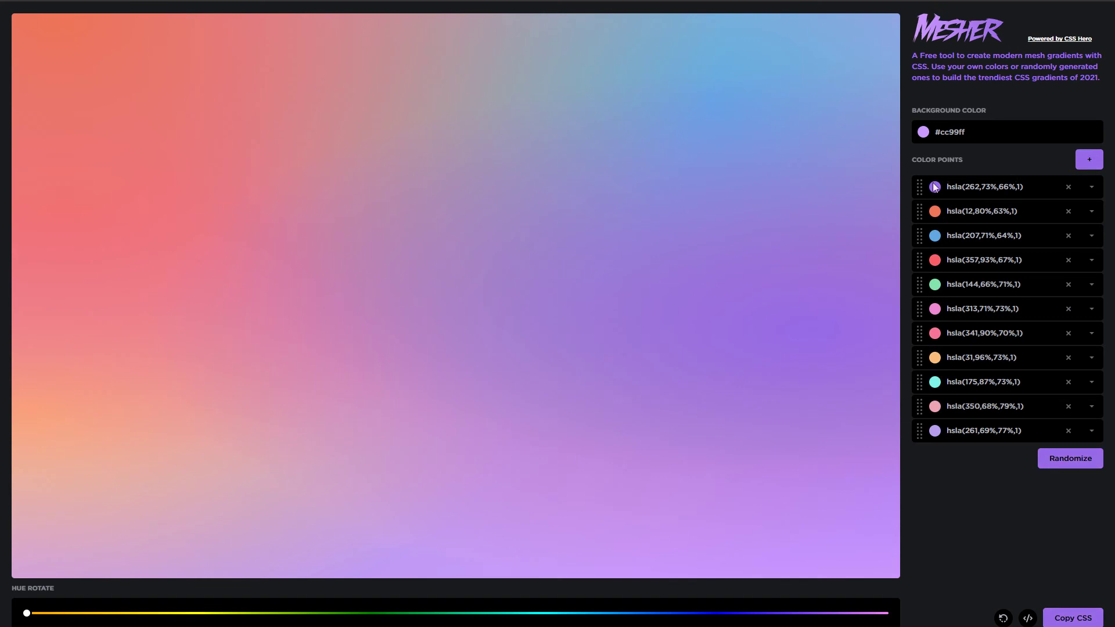
- Set the first colour point's spread to 58%
{"action": "left_click", "coordinate": [1092, 187]}
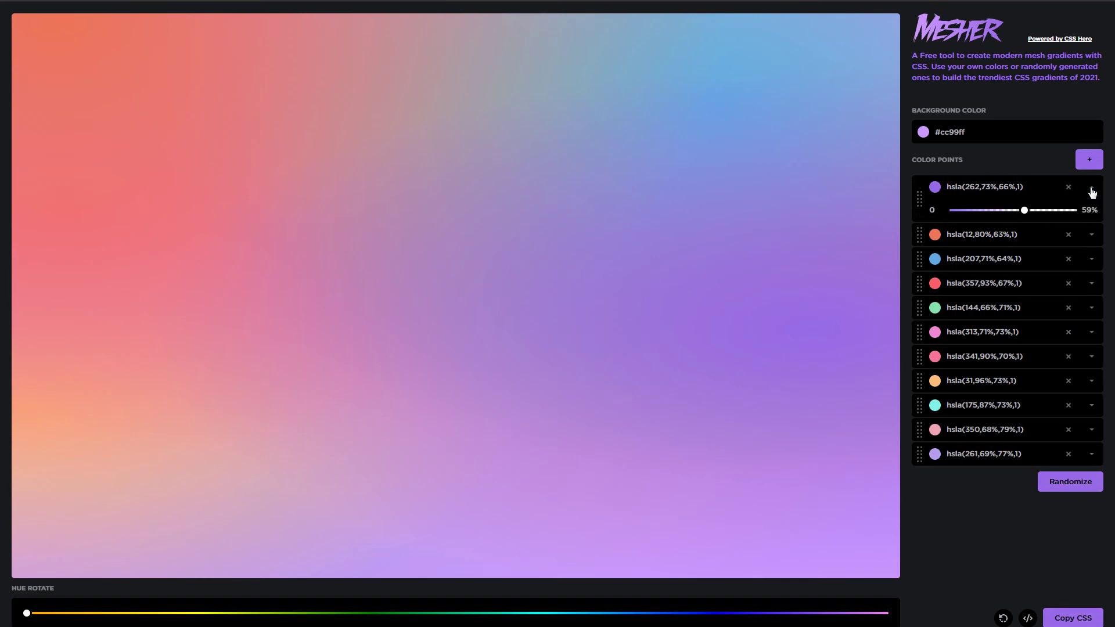
{"action": "mouse_move", "coordinate": [1017, 210]}
{"action": "left_mouse_down"}
{"action": "mouse_move", "coordinate": [988, 210]}
{"action": "mouse_move", "coordinate": [1024, 210]}
{"action": "left_mouse_up"}
{"action": "left_click", "coordinate": [1092, 189]}
- Move orange to the lower left, cyan, red and green toward the centre, and pinks downward
{"action": "mouse_move", "coordinate": [470, 321]}
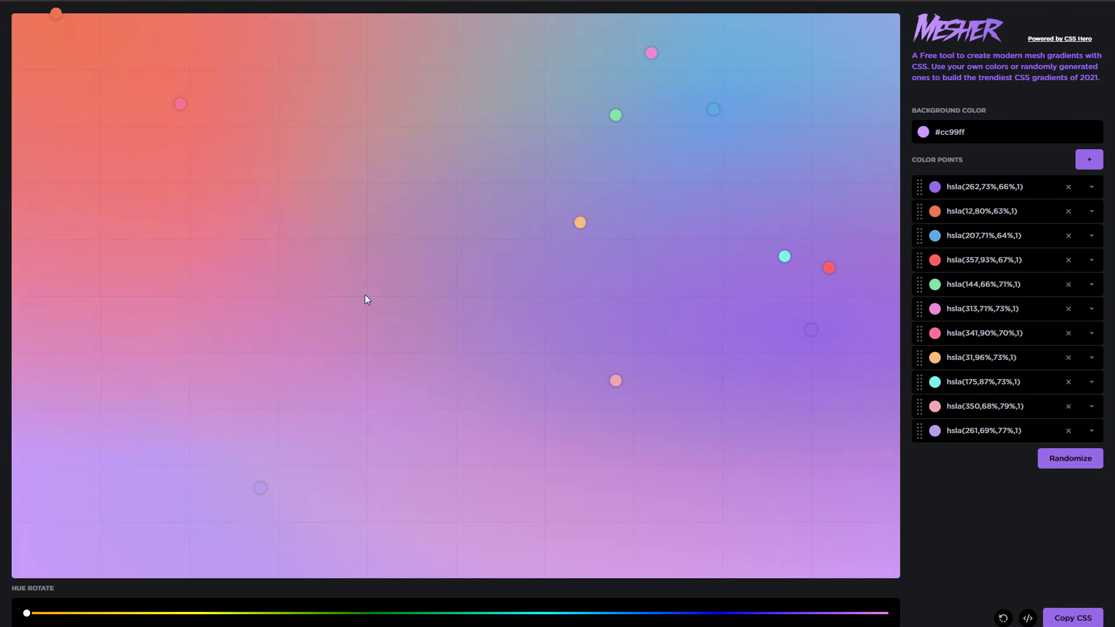
{"action": "left_click_drag", "start_coordinate": [365, 297], "coordinate": [151, 411]}
{"action": "left_click", "coordinate": [266, 488]}
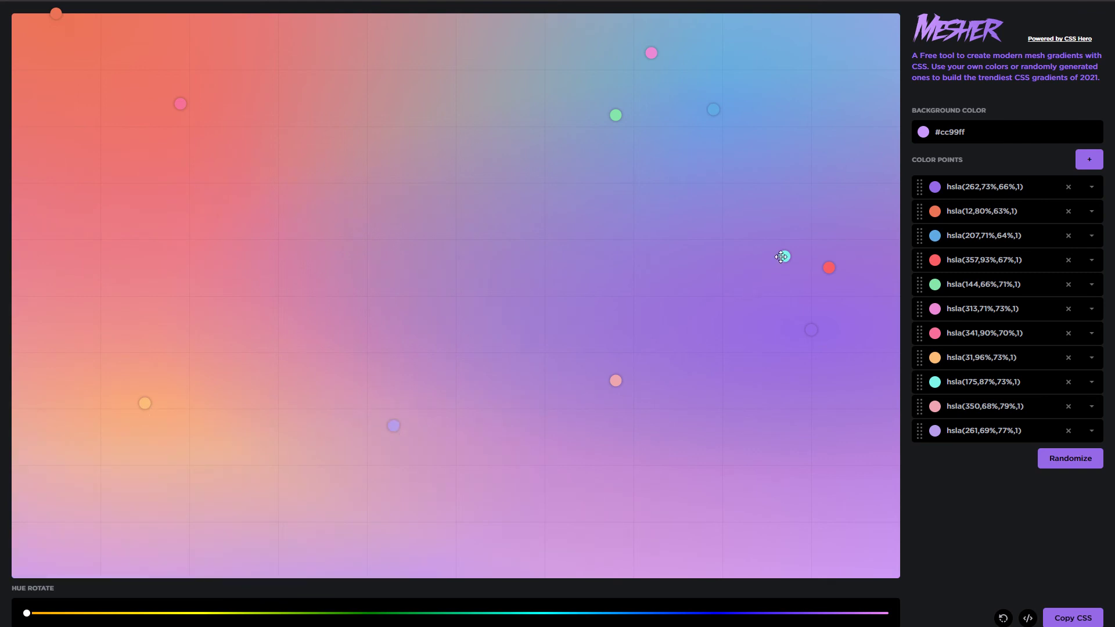
{"action": "left_click_drag", "start_coordinate": [783, 257], "coordinate": [615, 261]}
{"action": "left_click_drag", "start_coordinate": [829, 268], "coordinate": [811, 262]}
{"action": "left_click_drag", "start_coordinate": [738, 227], "coordinate": [733, 223]}
{"action": "left_click_drag", "start_coordinate": [617, 115], "coordinate": [474, 228]}
{"action": "left_click_drag", "start_coordinate": [648, 52], "coordinate": [660, 200]}
{"action": "left_click_drag", "start_coordinate": [180, 105], "coordinate": [510, 361]}
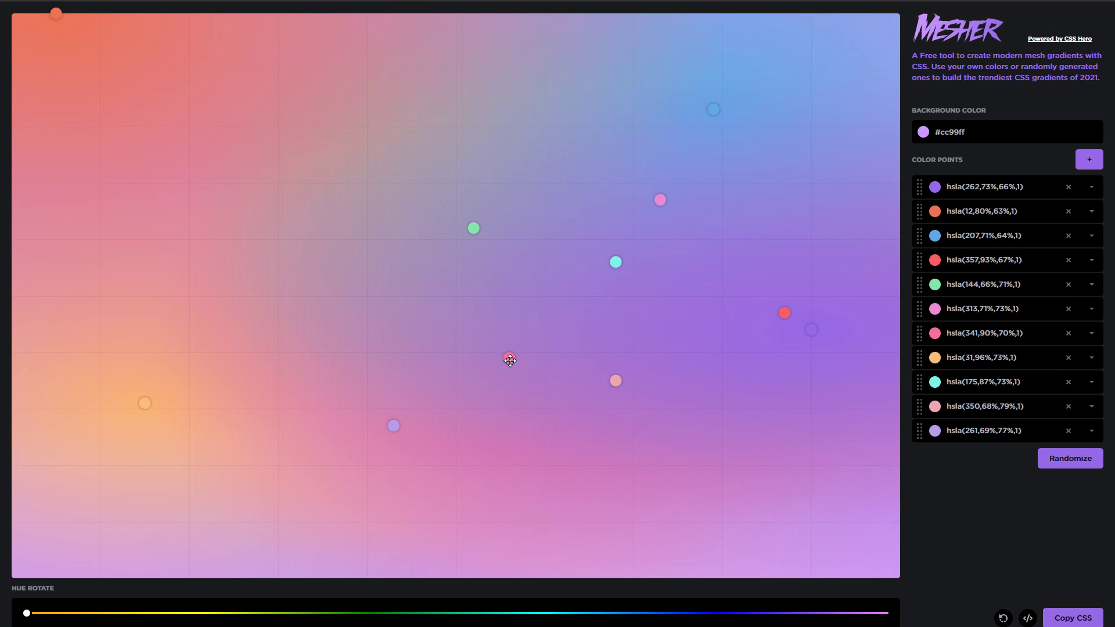
- Preview the generated mesh gradient CSS, then copy it to the clipboard
{"action": "left_click", "coordinate": [1028, 618]}
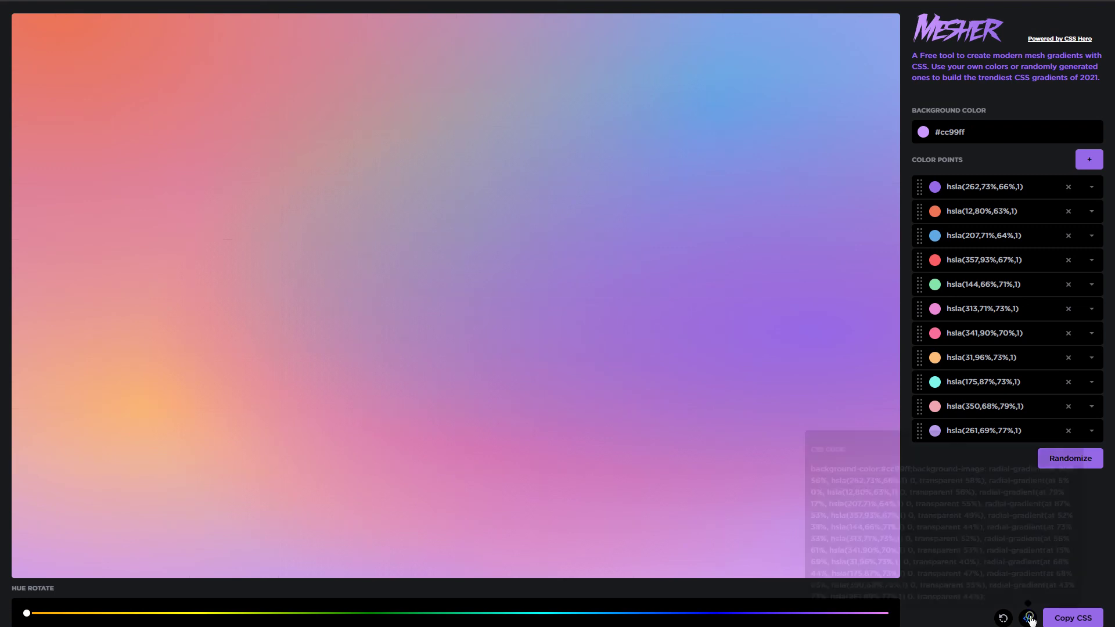
{"action": "left_click", "coordinate": [1030, 619]}
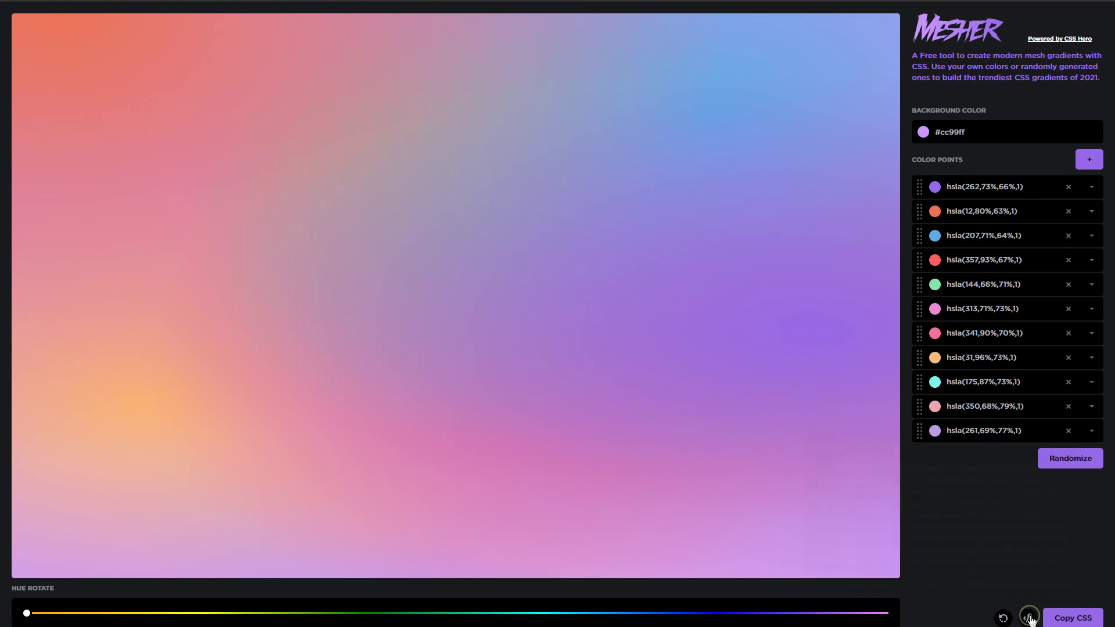
{"action": "left_click", "coordinate": [1065, 619]}
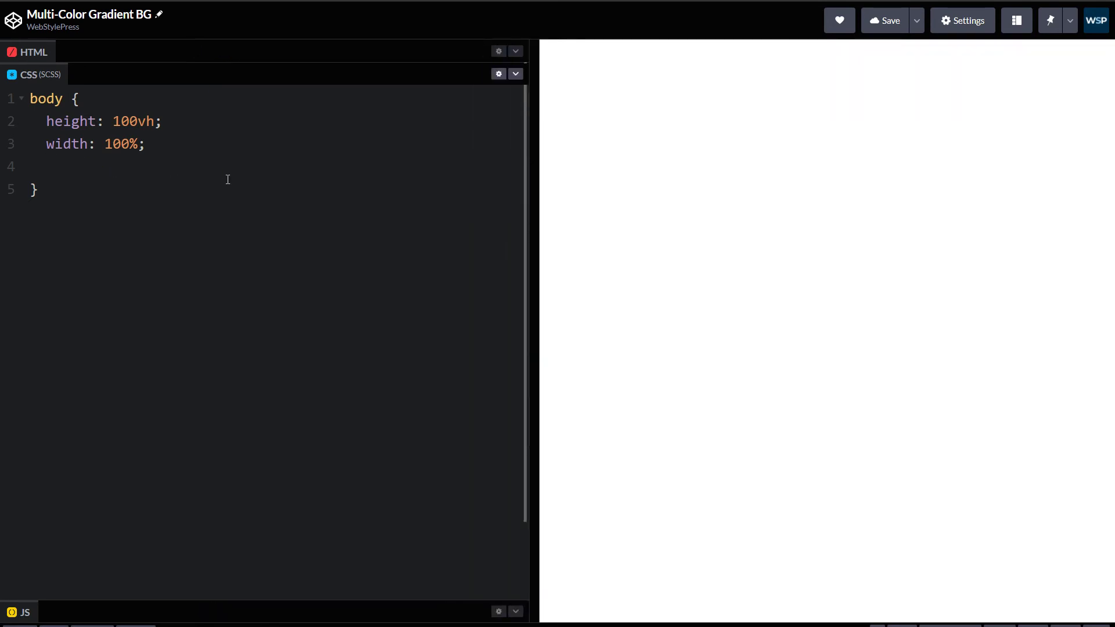
- Paste the Mesher mesh-gradient CSS into the body rule, save the pen, and widen the preview
{"action": "key", "text": "ctrl+v"}
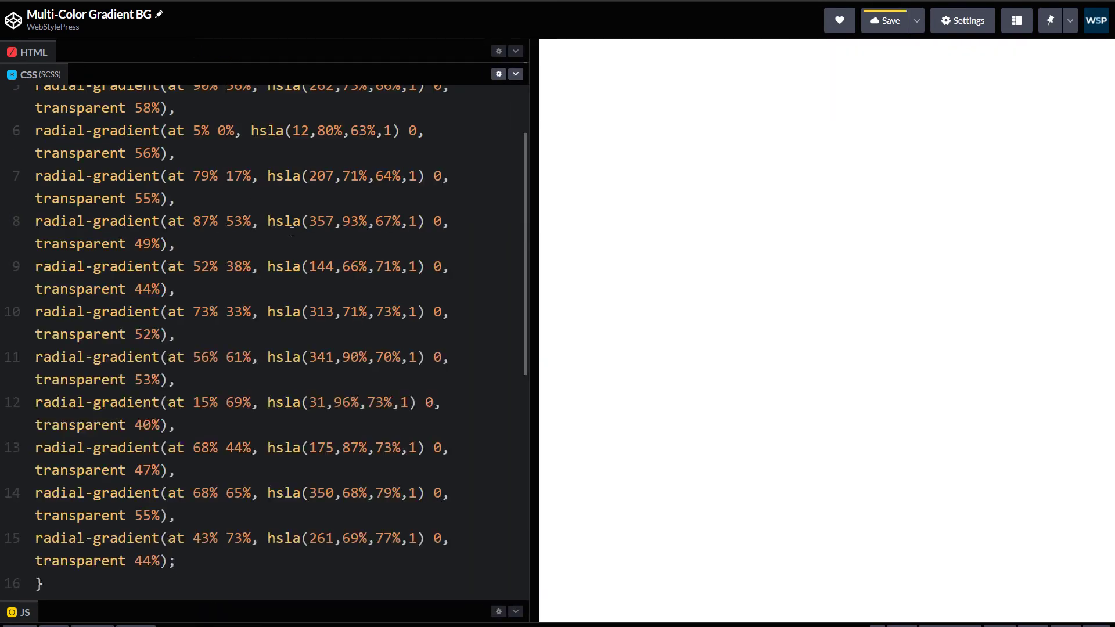
{"action": "scroll", "coordinate": [194, 347], "scroll_direction": "up", "scroll_amount": 3}
{"action": "left_click", "coordinate": [271, 148]}
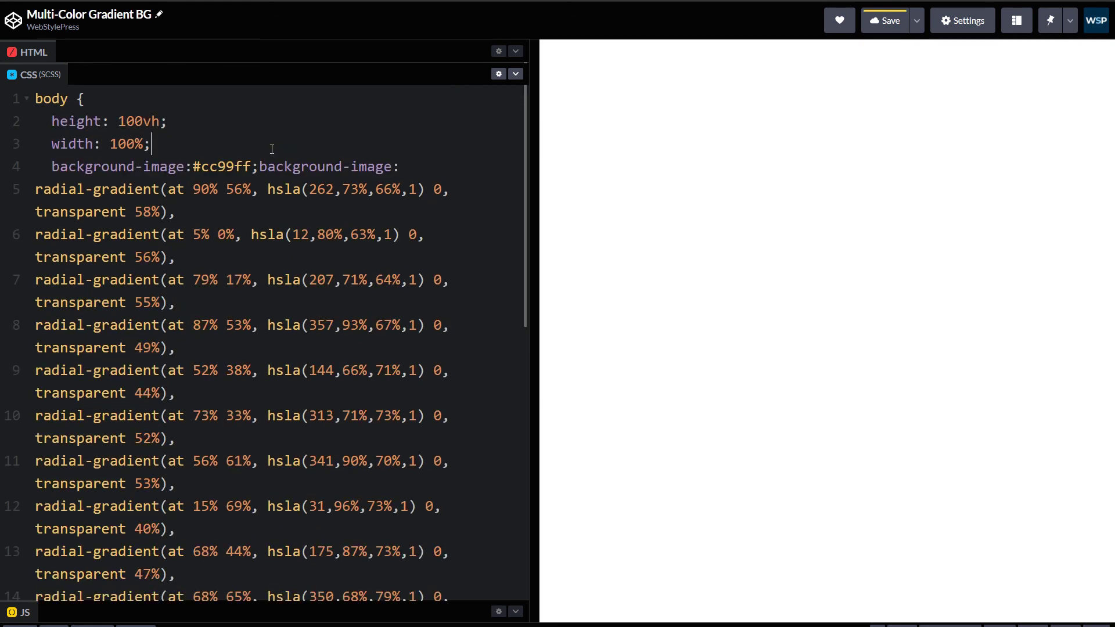
{"action": "key", "text": "ctrl+s"}
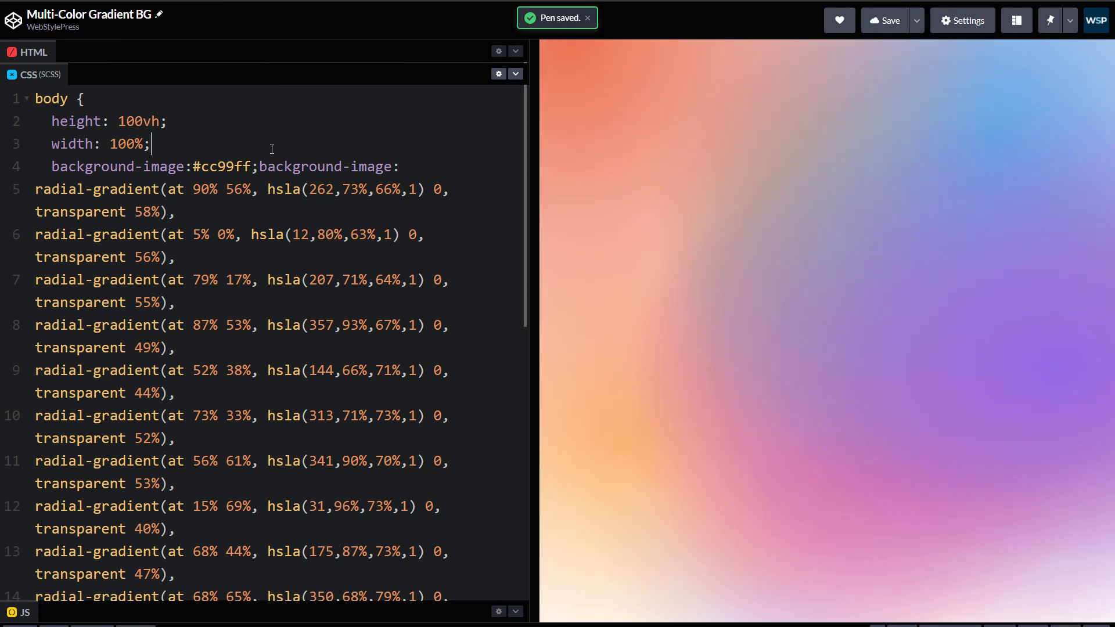
{"action": "left_click_drag", "start_coordinate": [532, 237], "coordinate": [153, 244]}
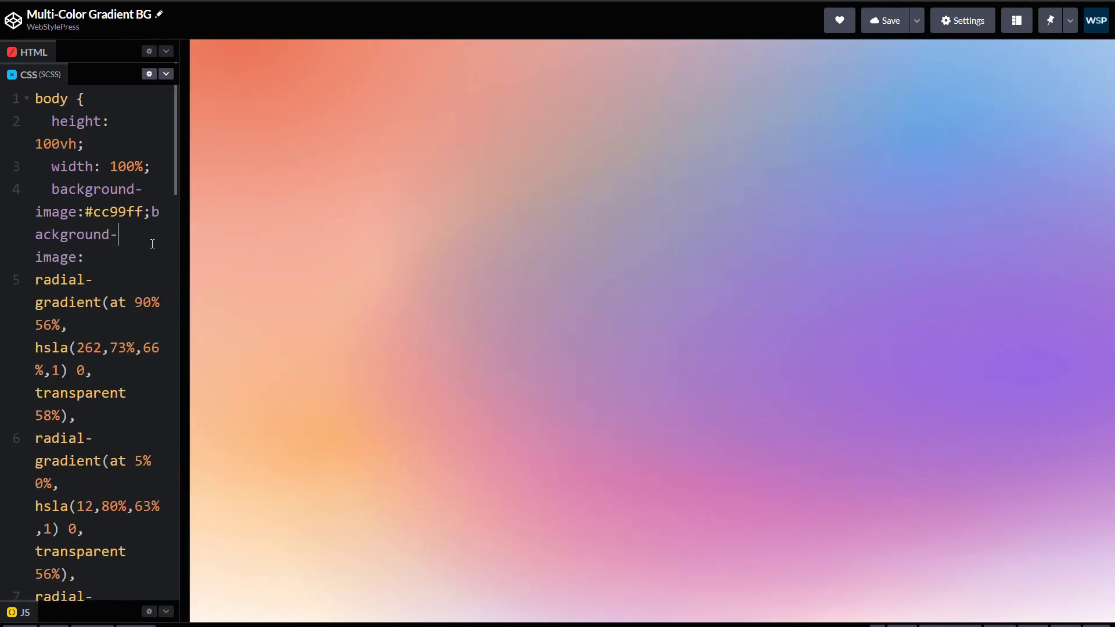